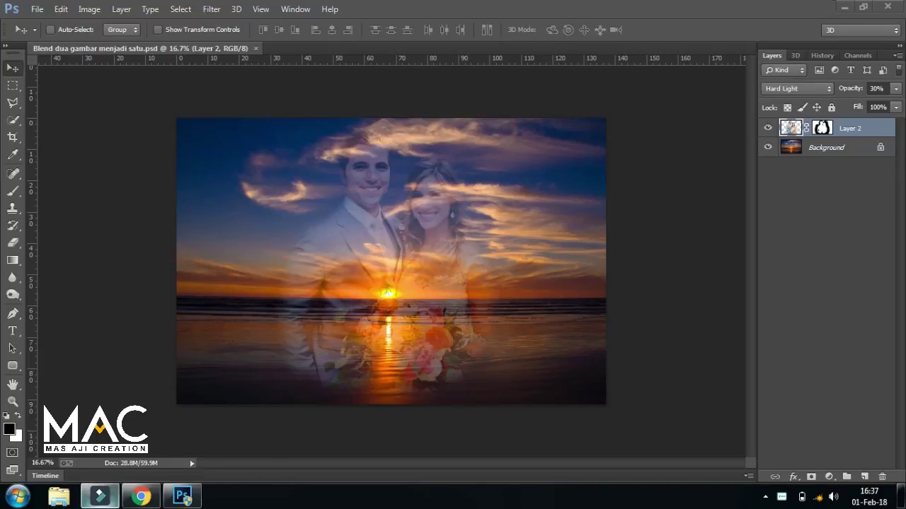
With the finished composite shown, open Windows Explorer to Local Disk (D:).
{"action": "left_click", "coordinate": [58, 497]}
{"action": "left_click", "coordinate": [62, 265]}
Open the '49. Cara Blend dua foto menjadi satu' folder, preview both photos, then bring Chrome forward.
{"action": "double_click", "coordinate": [870, 120]}
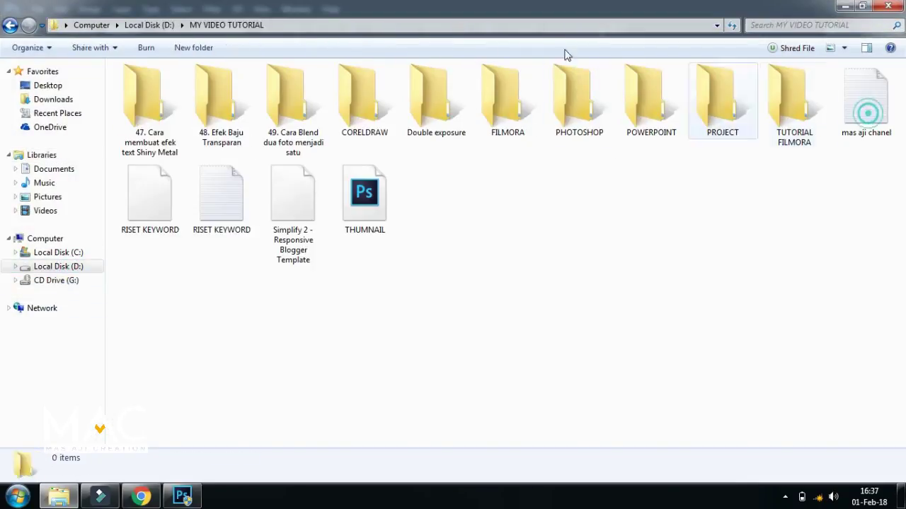
{"action": "double_click", "coordinate": [301, 130]}
{"action": "double_click", "coordinate": [300, 131]}
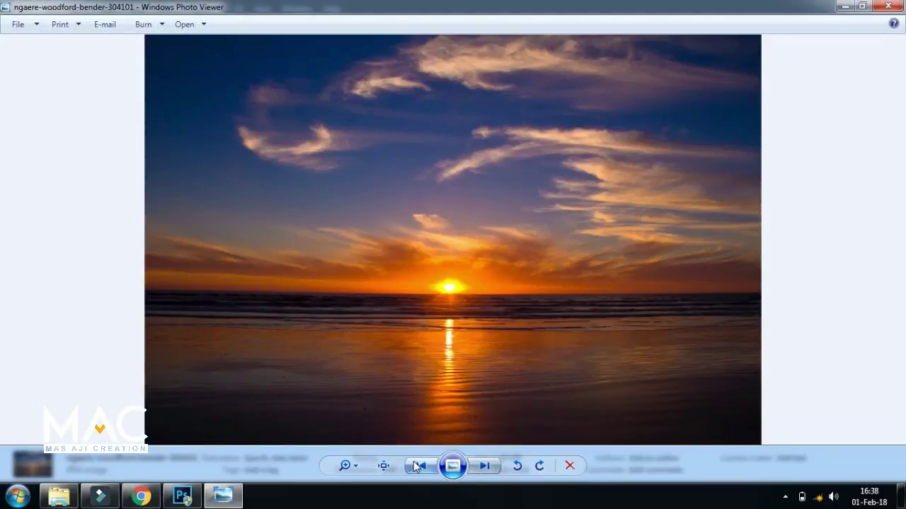
{"action": "left_click", "coordinate": [418, 466]}
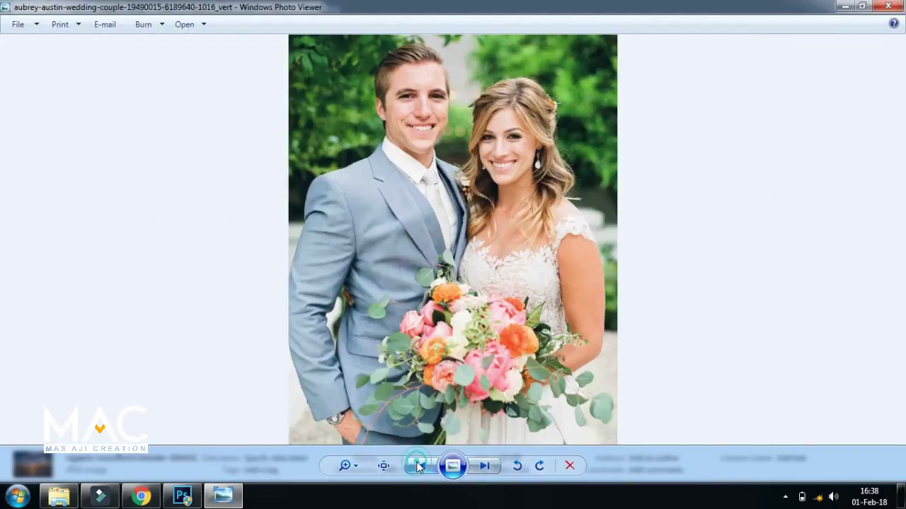
{"action": "left_click", "coordinate": [845, 6]}
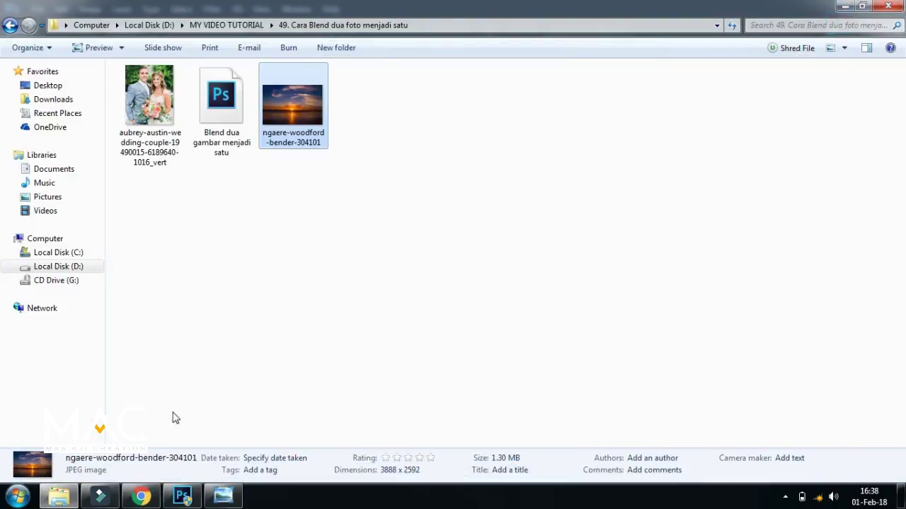
{"action": "left_click", "coordinate": [141, 495]}
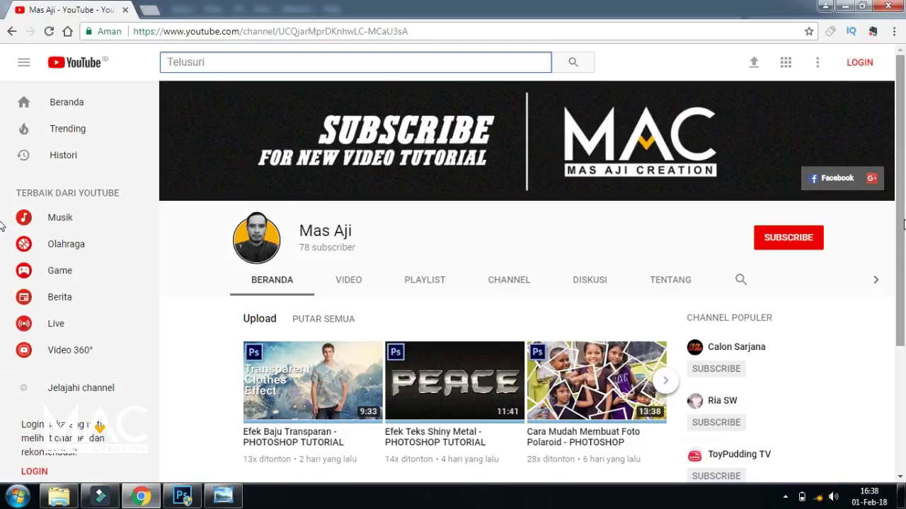
{"action": "left_click_drag", "start_coordinate": [904, 225], "coordinate": [904, 195]}
{"action": "mouse_move", "coordinate": [902, 210]}
{"action": "left_mouse_down"}
{"action": "mouse_move", "coordinate": [903, 223]}
{"action": "mouse_move", "coordinate": [818, 277]}
{"action": "left_mouse_up"}
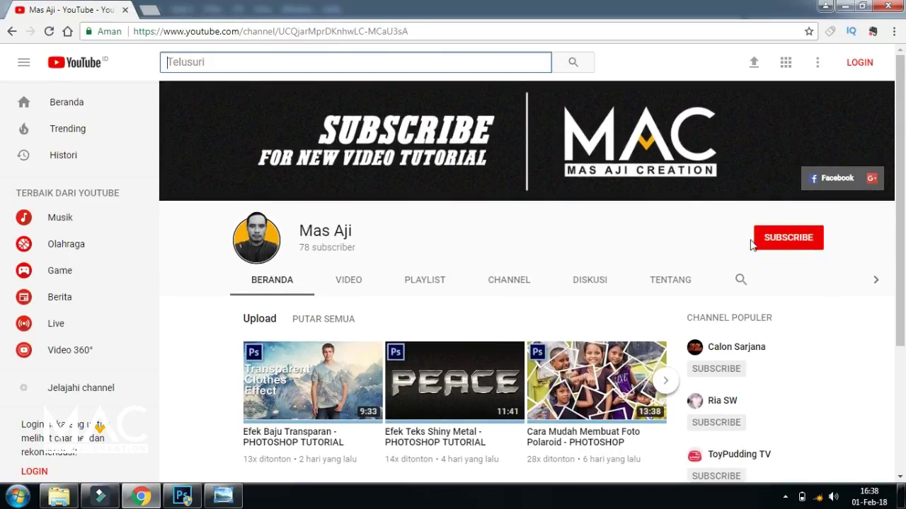
{"action": "left_click_drag", "start_coordinate": [902, 206], "coordinate": [902, 184]}
Close the finished blend and open the sunset photo ngaere-woodford-bender-304101 in Photoshop.
{"action": "left_click", "coordinate": [182, 496]}
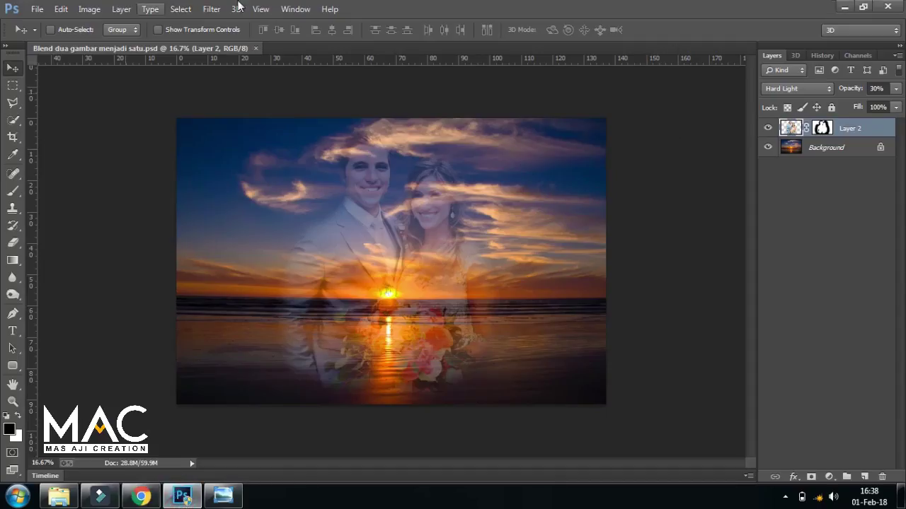
{"action": "left_click", "coordinate": [257, 48]}
{"action": "left_click", "coordinate": [37, 8]}
{"action": "left_click", "coordinate": [61, 36]}
{"action": "left_click", "coordinate": [563, 177]}
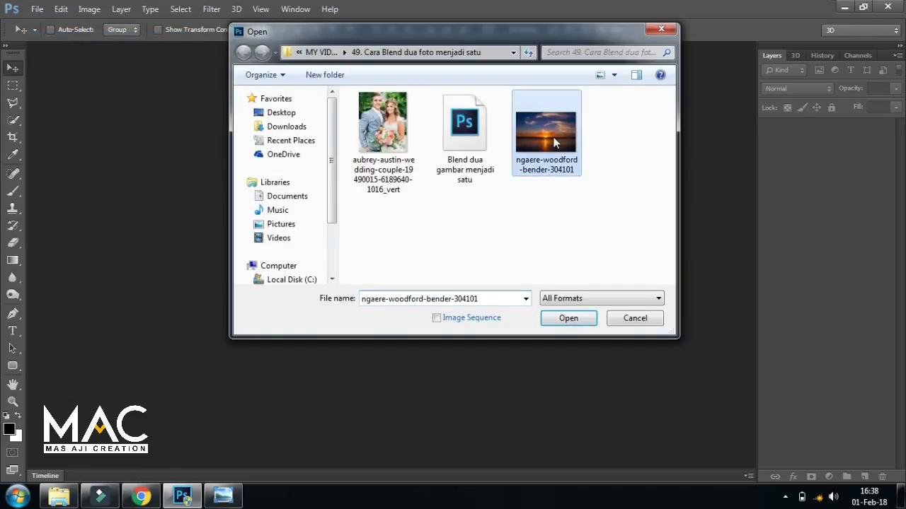
{"action": "left_click", "coordinate": [566, 318]}
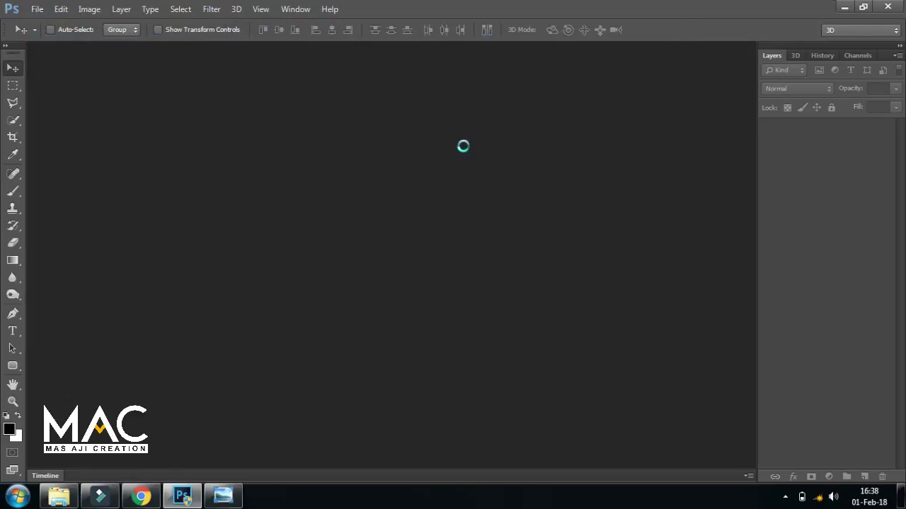
{"action": "mouse_move", "coordinate": [337, 53]}
{"action": "left_mouse_down"}
{"action": "mouse_move", "coordinate": [438, 59]}
{"action": "mouse_move", "coordinate": [438, 52]}
{"action": "left_mouse_up"}
Place the aubrey-austin wedding photo onto the sunset image, scaled up to full height, and commit.
{"action": "left_click", "coordinate": [35, 12]}
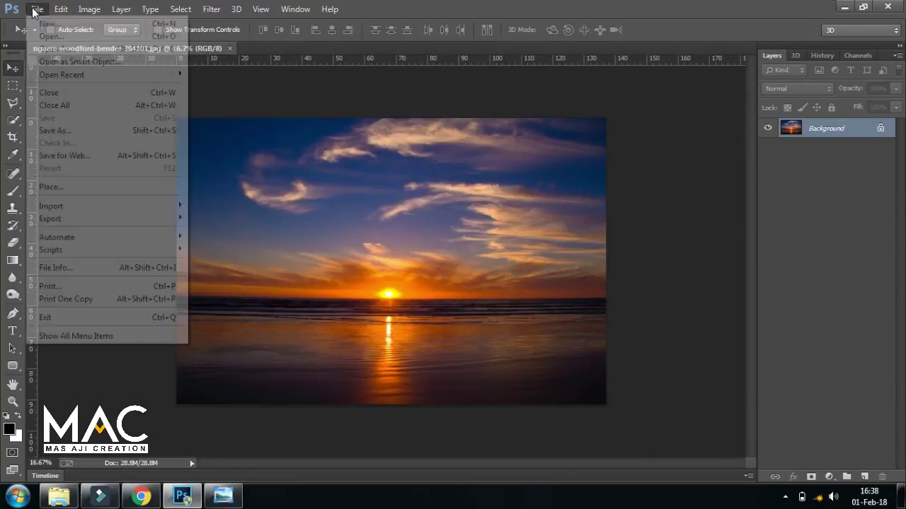
{"action": "left_click", "coordinate": [51, 188]}
{"action": "left_click", "coordinate": [383, 138]}
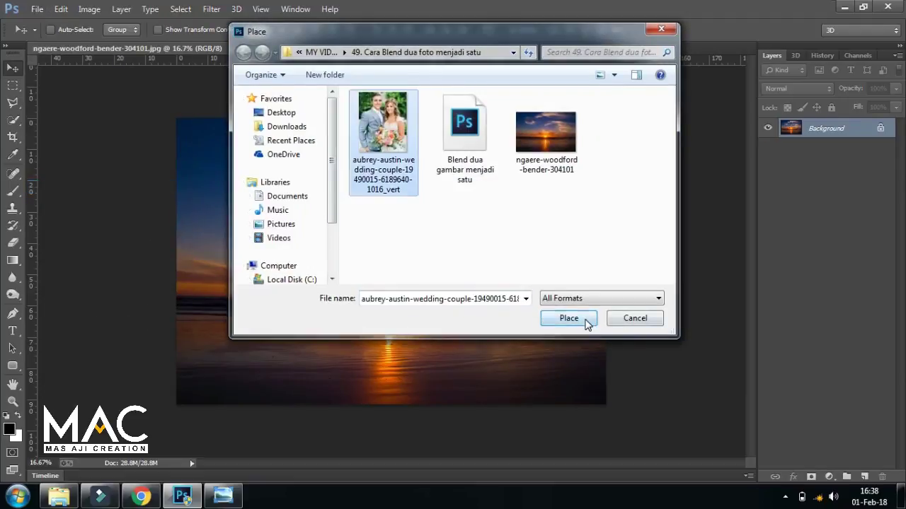
{"action": "left_click", "coordinate": [586, 322]}
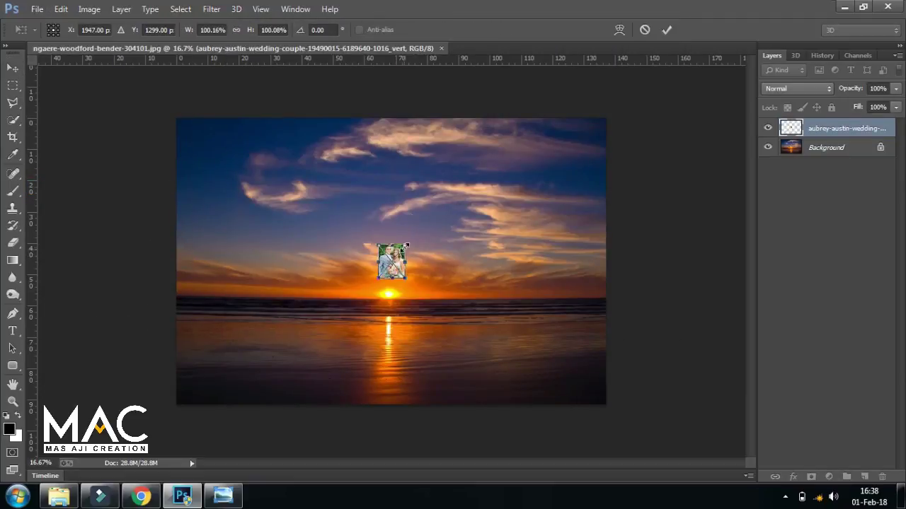
{"action": "left_click_drag", "start_coordinate": [407, 245], "coordinate": [552, 154]}
{"action": "left_click_drag", "start_coordinate": [370, 286], "coordinate": [264, 393]}
{"action": "left_click_drag", "start_coordinate": [453, 276], "coordinate": [454, 281]}
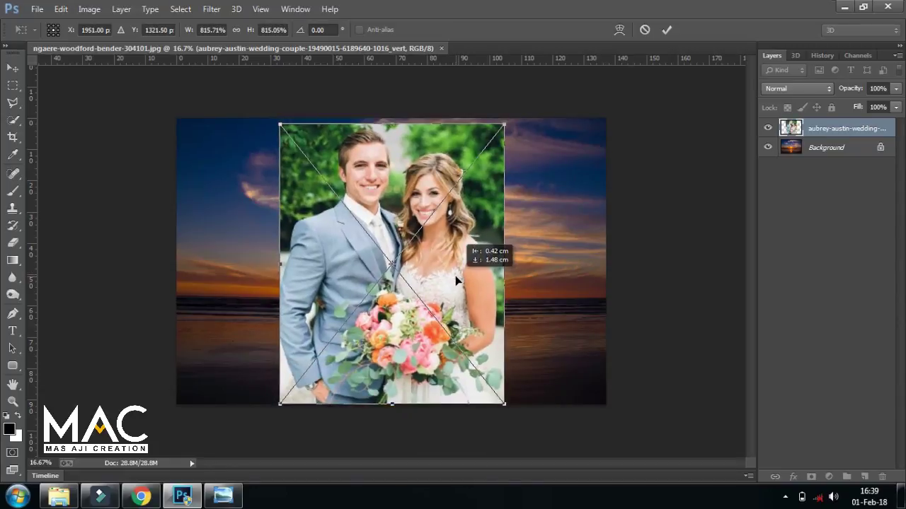
{"action": "key", "text": "Return"}
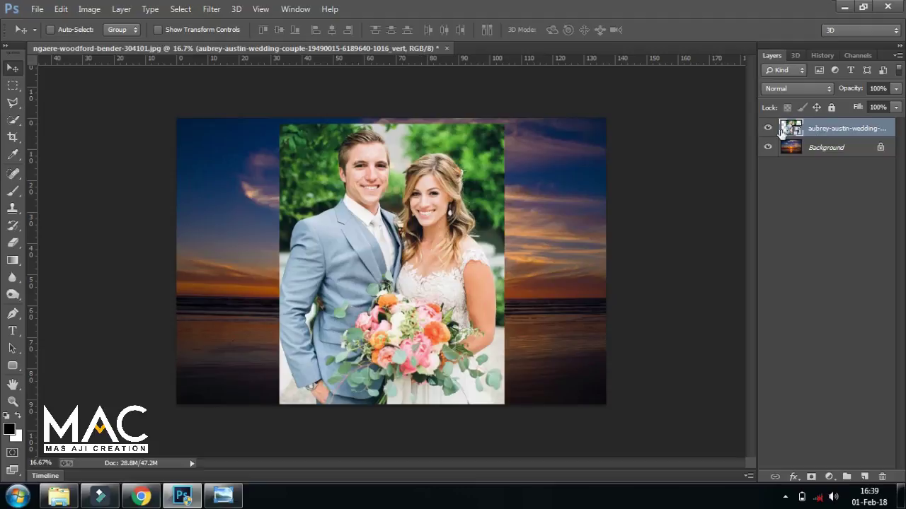
Rasterize the wedding photo layer and switch to the Quick Selection Tool in new-selection mode.
{"action": "right_click", "coordinate": [842, 130]}
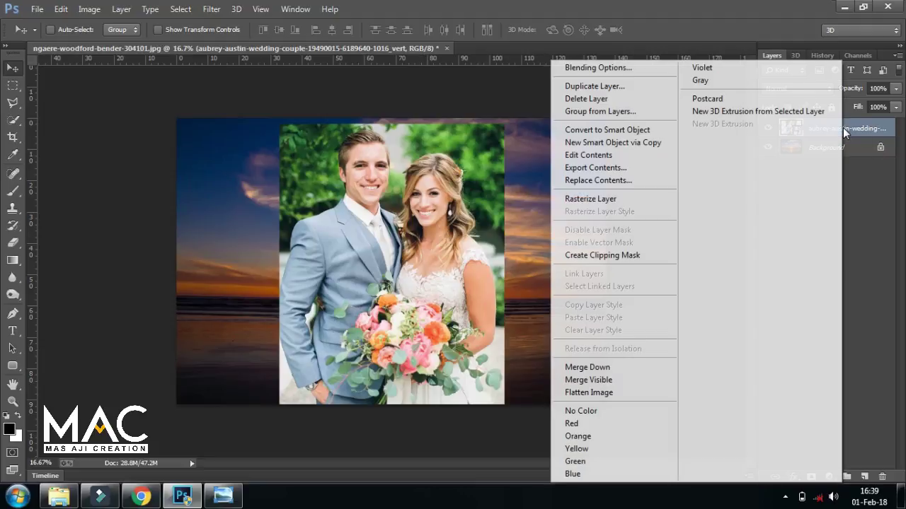
{"action": "left_click", "coordinate": [650, 199]}
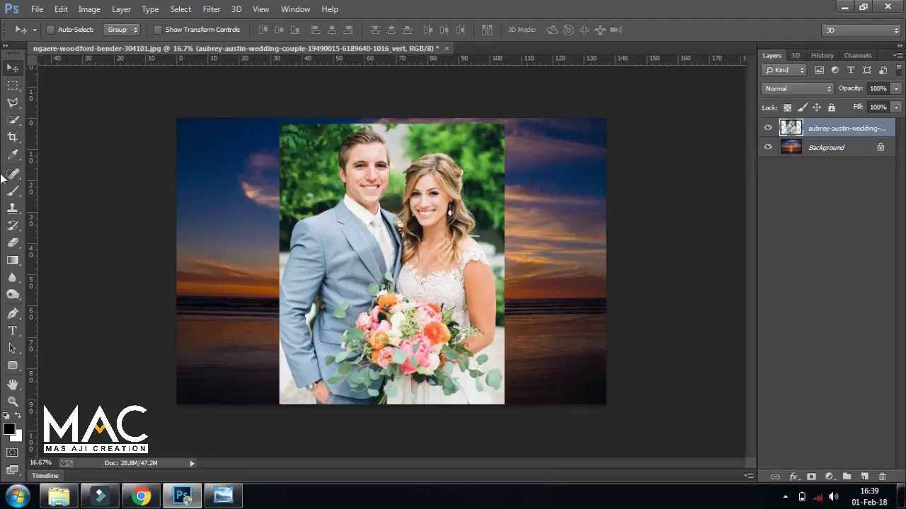
{"action": "left_click", "coordinate": [13, 123]}
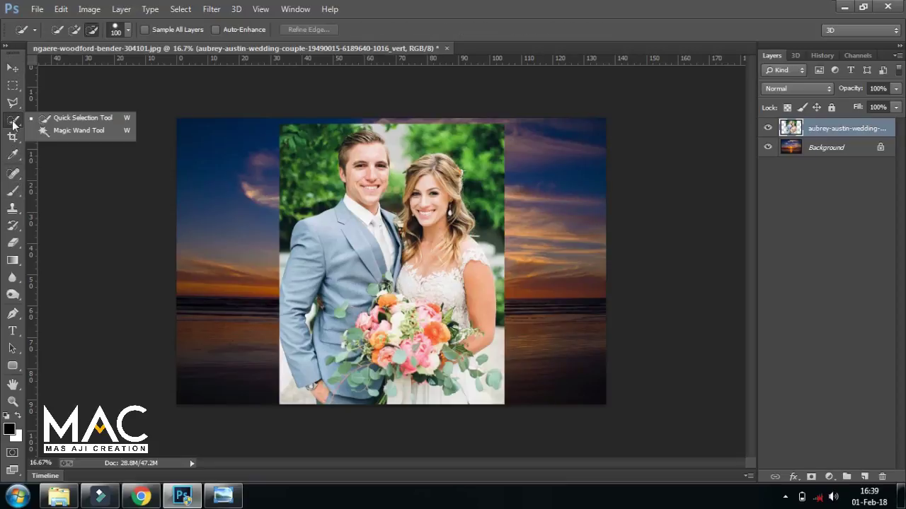
{"action": "left_click", "coordinate": [67, 120]}
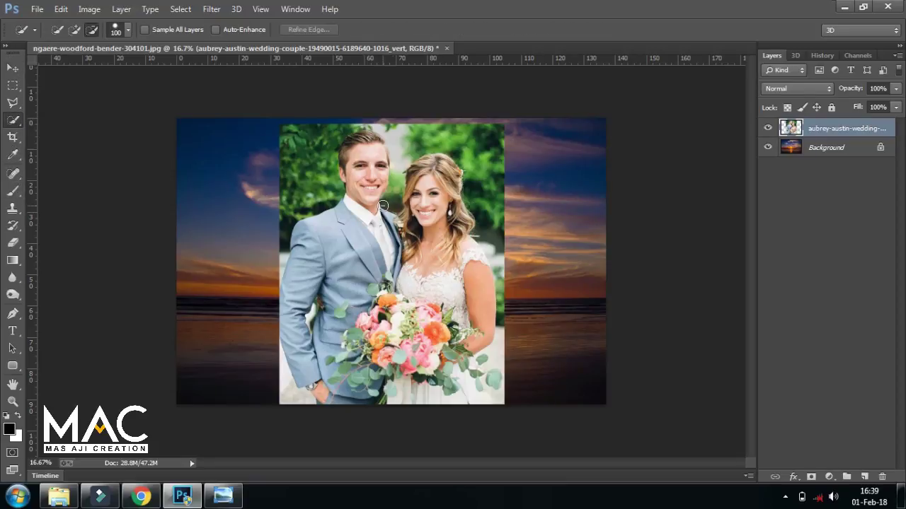
{"action": "left_click", "coordinate": [57, 29]}
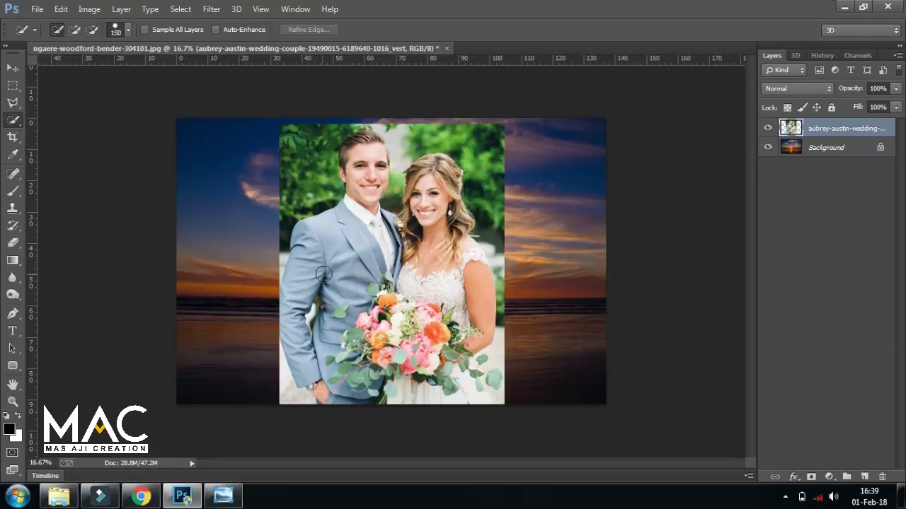
Brush over the groom's suit, bride's dress, bouquet, arms and both heads to select them.
{"action": "mouse_move", "coordinate": [352, 249]}
{"action": "left_mouse_down"}
{"action": "mouse_move", "coordinate": [346, 336]}
{"action": "mouse_move", "coordinate": [321, 338]}
{"action": "left_mouse_up"}
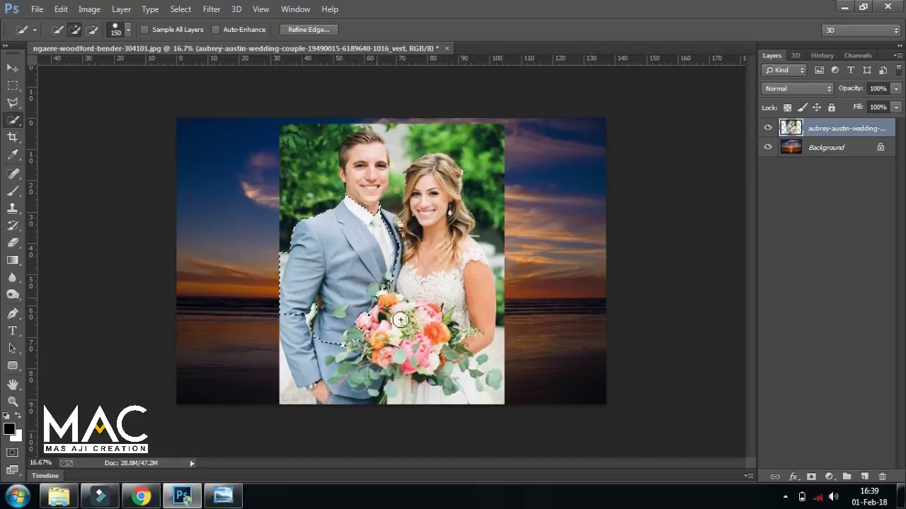
{"action": "left_click_drag", "start_coordinate": [455, 275], "coordinate": [439, 314]}
{"action": "left_click_drag", "start_coordinate": [442, 369], "coordinate": [387, 348]}
{"action": "mouse_move", "coordinate": [364, 386]}
{"action": "left_mouse_down"}
{"action": "mouse_move", "coordinate": [325, 364]}
{"action": "mouse_move", "coordinate": [323, 375]}
{"action": "mouse_move", "coordinate": [437, 363]}
{"action": "mouse_move", "coordinate": [456, 382]}
{"action": "mouse_move", "coordinate": [460, 272]}
{"action": "left_mouse_up"}
{"action": "left_click_drag", "start_coordinate": [477, 303], "coordinate": [430, 174]}
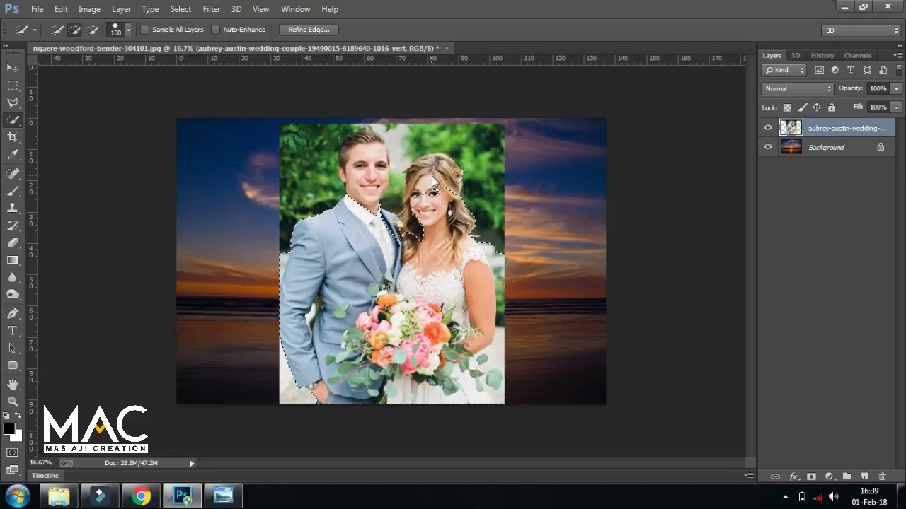
{"action": "mouse_move", "coordinate": [433, 182]}
{"action": "left_mouse_down"}
{"action": "mouse_move", "coordinate": [359, 146]}
{"action": "mouse_move", "coordinate": [388, 145]}
{"action": "mouse_move", "coordinate": [444, 196]}
{"action": "left_mouse_up"}
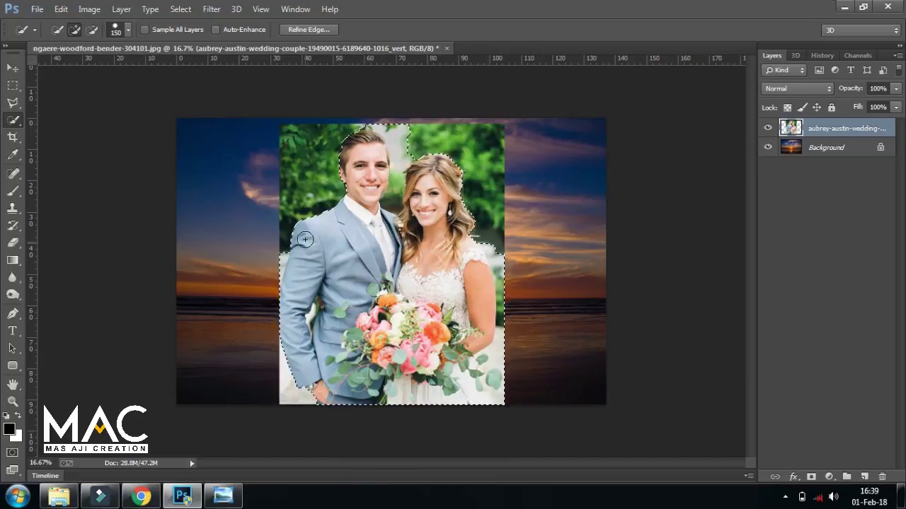
Zoom in and subtract the background beside the bride's shoulder from the selection.
{"action": "left_click", "coordinate": [91, 29]}
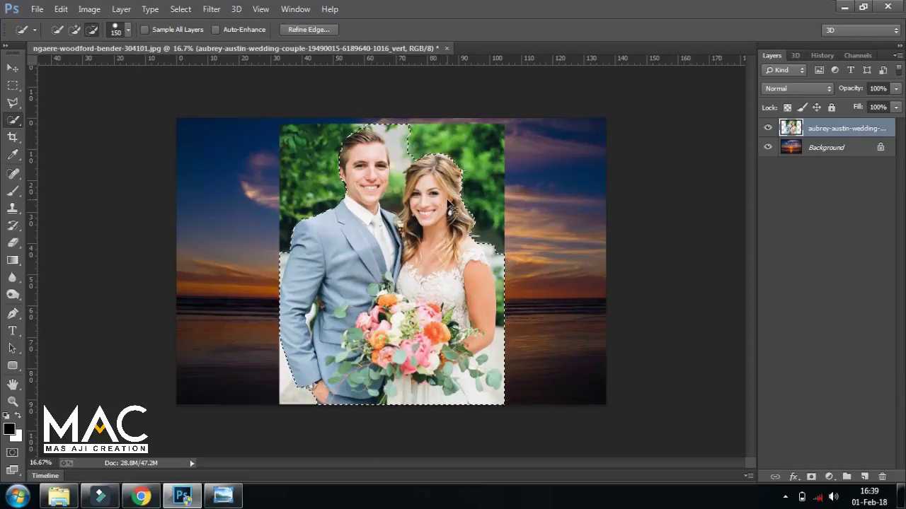
{"action": "key", "text": "ctrl+plus"}
{"action": "key", "text": "ctrl+plus"}
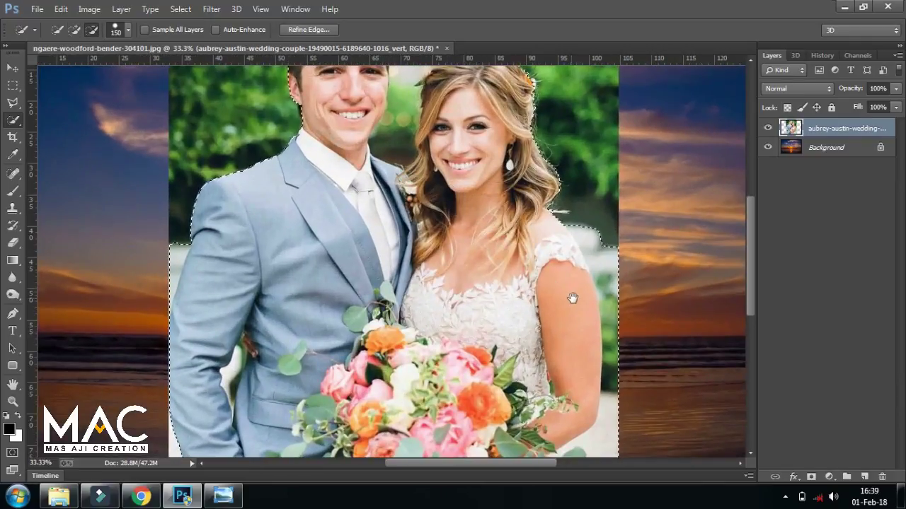
{"action": "left_click_drag", "start_coordinate": [572, 298], "coordinate": [453, 270]}
{"action": "left_click_drag", "start_coordinate": [489, 205], "coordinate": [475, 195]}
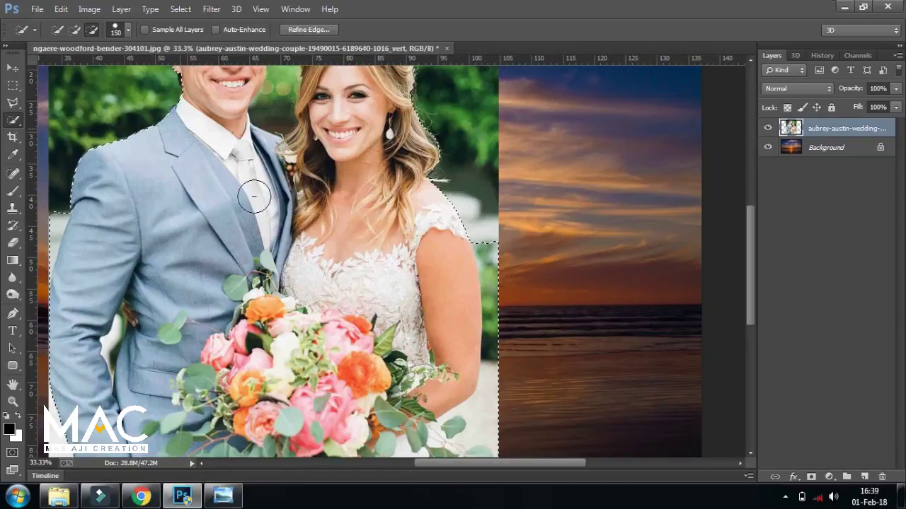
{"action": "mouse_move", "coordinate": [458, 259]}
{"action": "left_mouse_down"}
{"action": "mouse_move", "coordinate": [505, 273]}
{"action": "mouse_move", "coordinate": [509, 358]}
{"action": "left_mouse_up"}
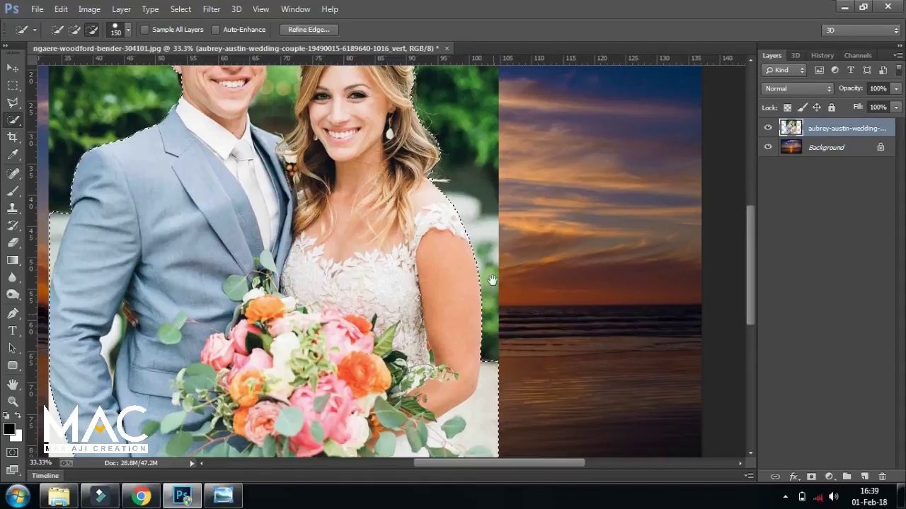
{"action": "scroll", "coordinate": [492, 281], "scroll_direction": "down", "scroll_amount": 3}
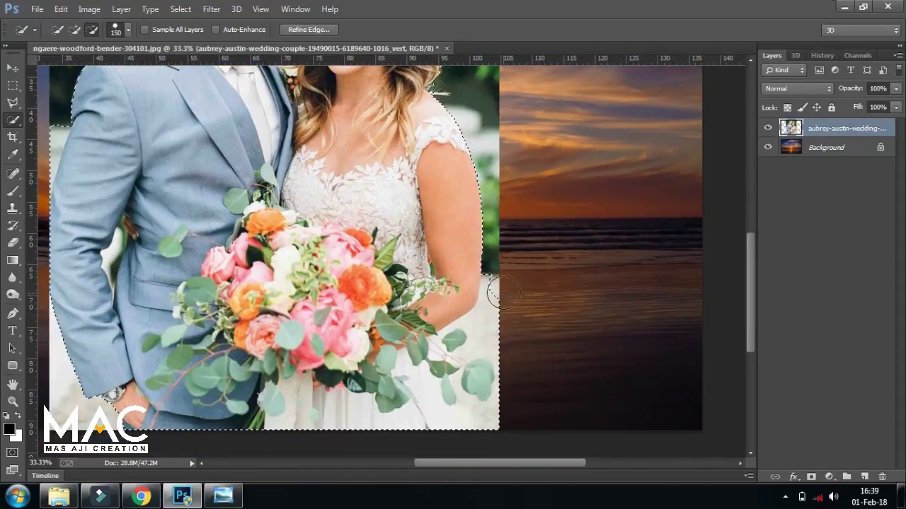
{"action": "mouse_move", "coordinate": [288, 223]}
{"action": "left_mouse_down"}
{"action": "mouse_move", "coordinate": [415, 236]}
{"action": "mouse_move", "coordinate": [467, 366]}
{"action": "left_mouse_up"}
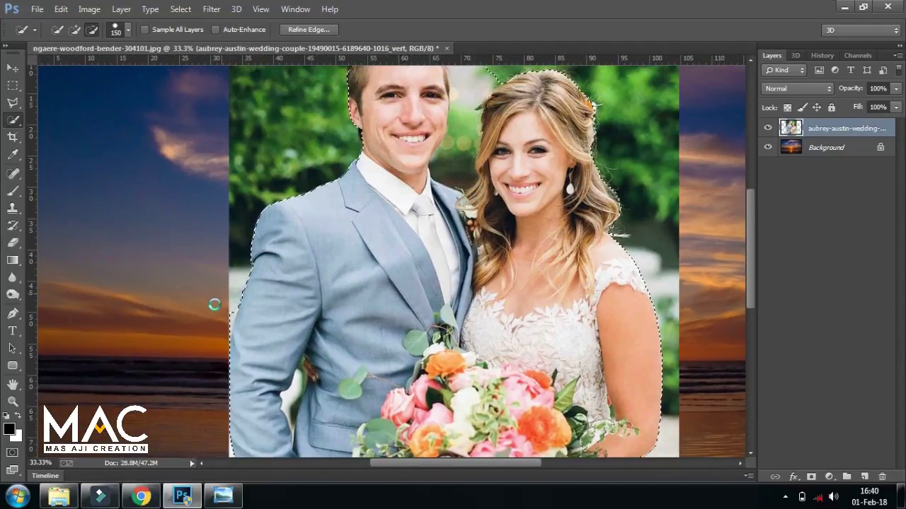
{"action": "mouse_move", "coordinate": [334, 190]}
{"action": "left_mouse_down"}
{"action": "mouse_move", "coordinate": [306, 281]}
{"action": "mouse_move", "coordinate": [250, 342]}
{"action": "left_mouse_up"}
Subtract the grey gap between the heads, refine the groom's neck and ear, then zoom out.
{"action": "mouse_move", "coordinate": [393, 190]}
{"action": "left_mouse_down"}
{"action": "mouse_move", "coordinate": [360, 167]}
{"action": "mouse_move", "coordinate": [324, 160]}
{"action": "left_mouse_up"}
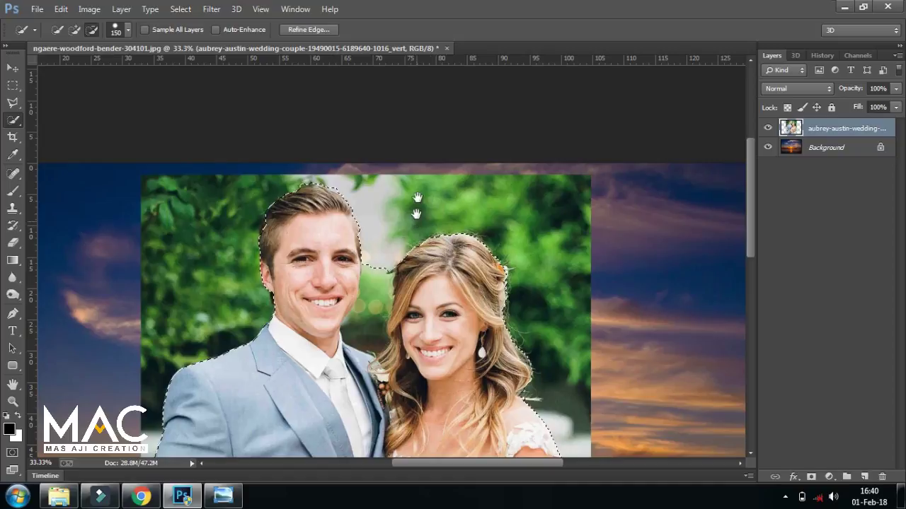
{"action": "left_click_drag", "start_coordinate": [414, 212], "coordinate": [410, 172]}
{"action": "key", "text": "bracketleft"}
{"action": "key", "text": "bracketleft"}
{"action": "key", "text": "bracketleft"}
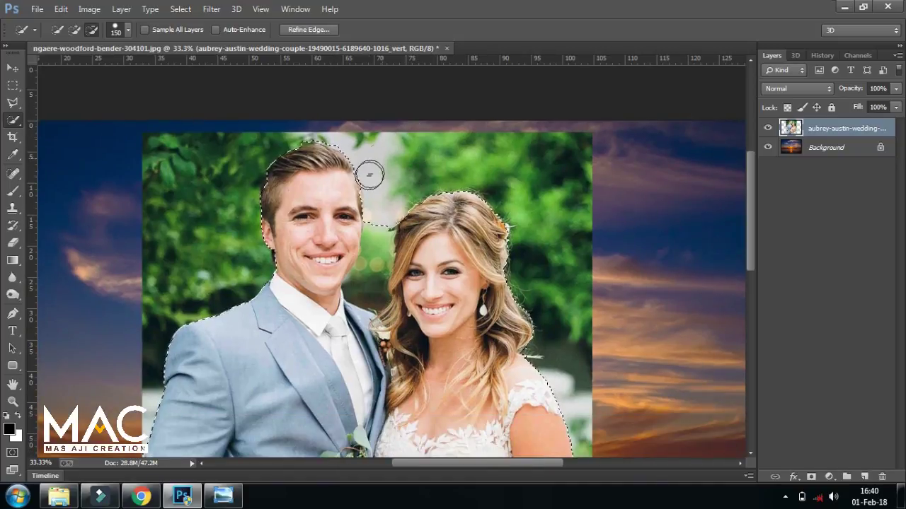
{"action": "left_click", "coordinate": [375, 224]}
{"action": "key", "text": "bracketleft"}
{"action": "left_click_drag", "start_coordinate": [379, 253], "coordinate": [371, 283]}
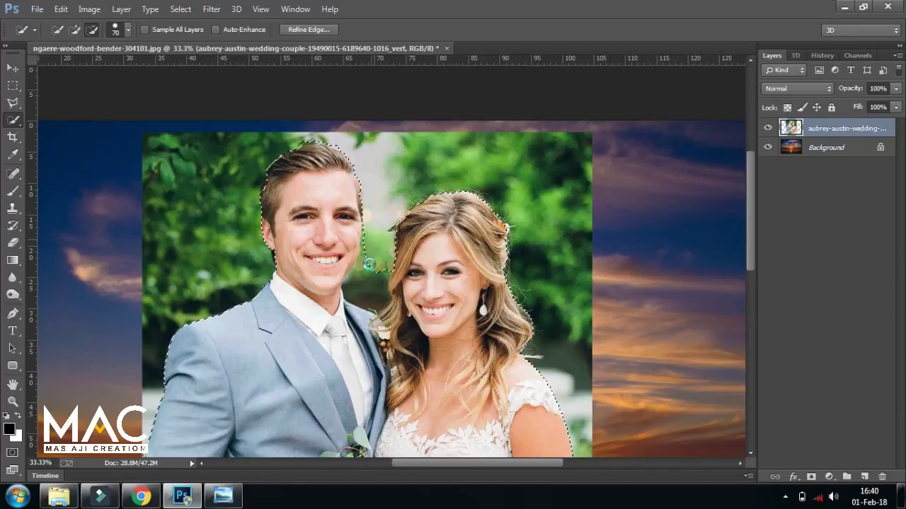
{"action": "mouse_move", "coordinate": [358, 275]}
{"action": "left_mouse_down"}
{"action": "mouse_move", "coordinate": [367, 260]}
{"action": "mouse_move", "coordinate": [359, 276]}
{"action": "left_mouse_up"}
{"action": "mouse_move", "coordinate": [368, 237]}
{"action": "left_mouse_down"}
{"action": "mouse_move", "coordinate": [368, 259]}
{"action": "mouse_move", "coordinate": [357, 169]}
{"action": "left_mouse_up"}
{"action": "left_click_drag", "start_coordinate": [339, 221], "coordinate": [319, 113]}
{"action": "left_click_drag", "start_coordinate": [468, 314], "coordinate": [424, 198]}
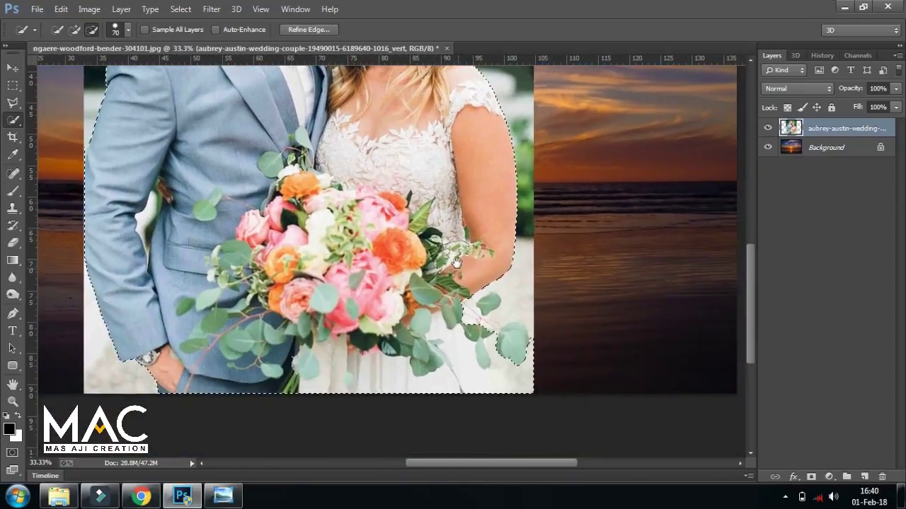
{"action": "left_click_drag", "start_coordinate": [482, 304], "coordinate": [447, 270]}
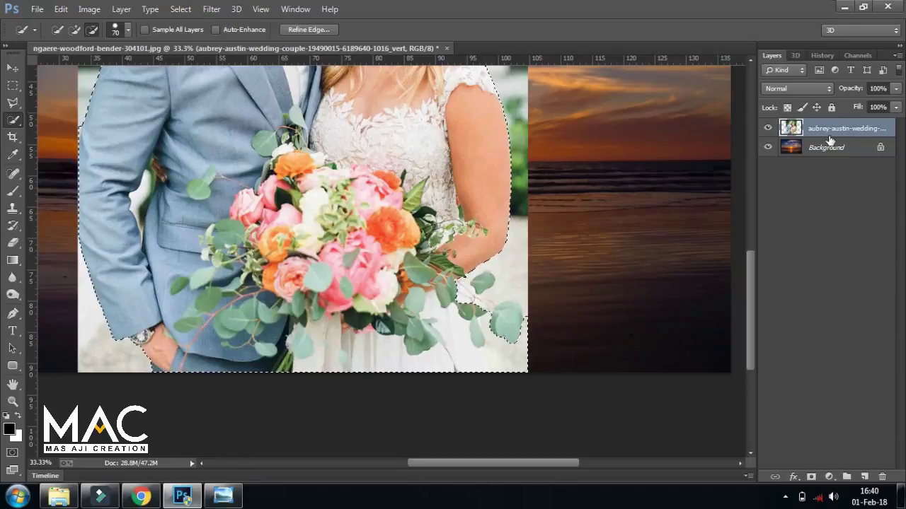
{"action": "key", "text": "ctrl+minus"}
{"action": "key", "text": "ctrl+minus"}
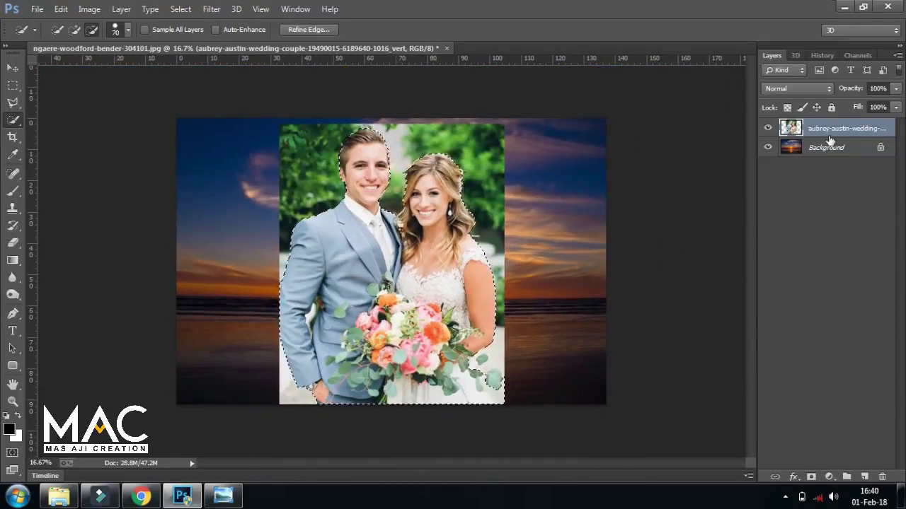
Copy the selected couple to Layer 1 and delete the original wedding photo layer.
{"action": "key", "text": "ctrl+j"}
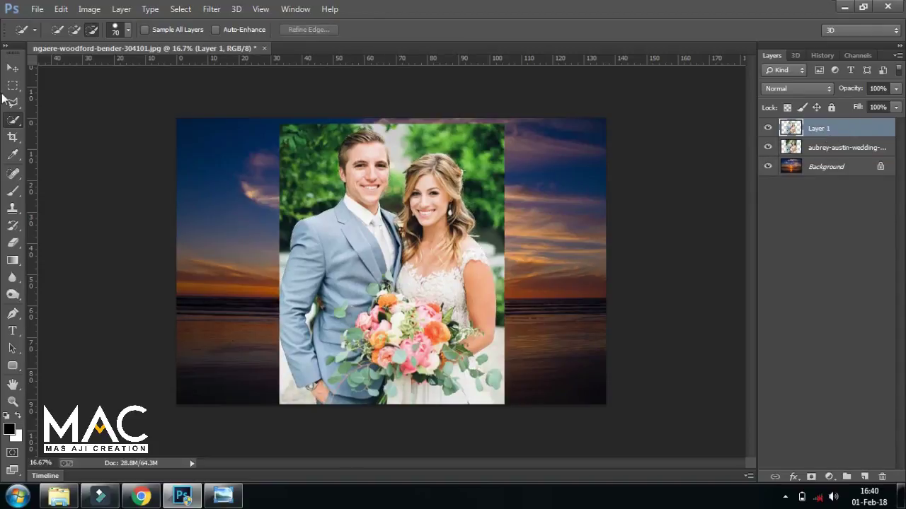
{"action": "left_click", "coordinate": [12, 67]}
{"action": "left_click_drag", "start_coordinate": [860, 148], "coordinate": [886, 478]}
{"action": "key", "text": "ctrl+plus"}
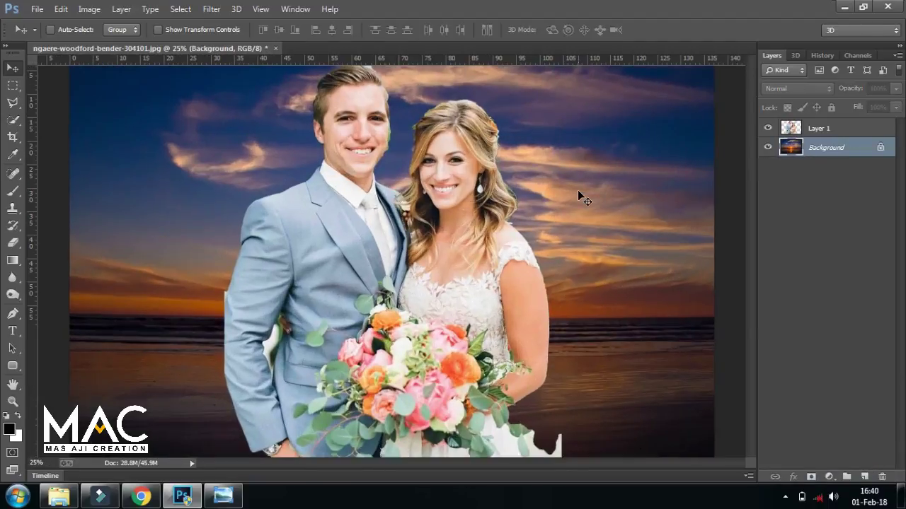
{"action": "key", "text": "ctrl+plus"}
{"action": "left_click_drag", "start_coordinate": [363, 290], "coordinate": [403, 208]}
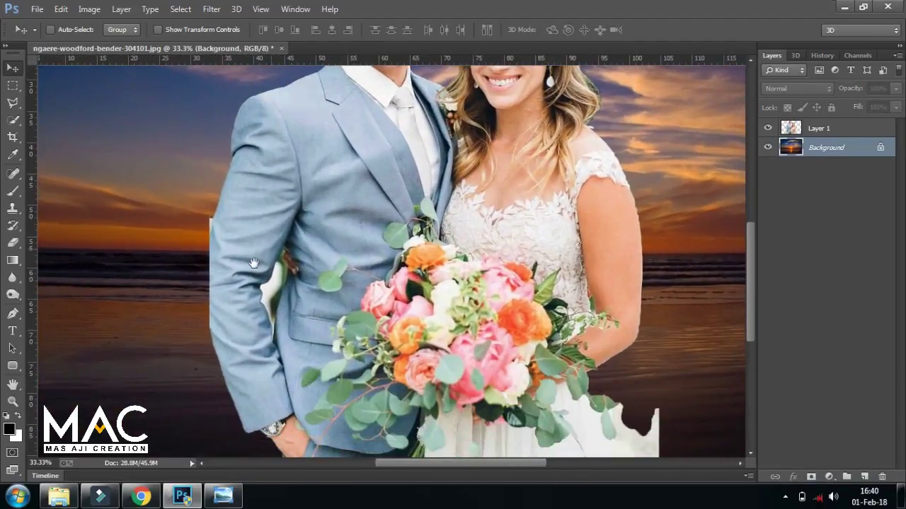
Quick-select the white gap beside the groom's arm, extending it up toward the sleeve.
{"action": "left_click", "coordinate": [13, 119]}
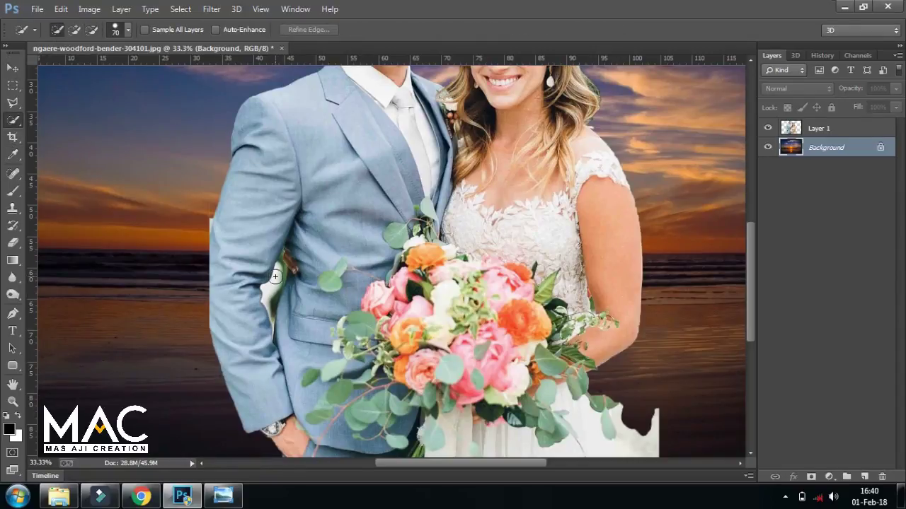
{"action": "scroll", "coordinate": [275, 275], "scroll_direction": "up", "scroll_amount": 1, "text": "alt"}
{"action": "scroll", "coordinate": [364, 268], "scroll_direction": "down", "scroll_amount": 1}
{"action": "key", "text": "bracketleft"}
{"action": "key", "text": "bracketleft"}
{"action": "left_click_drag", "start_coordinate": [222, 261], "coordinate": [217, 300]}
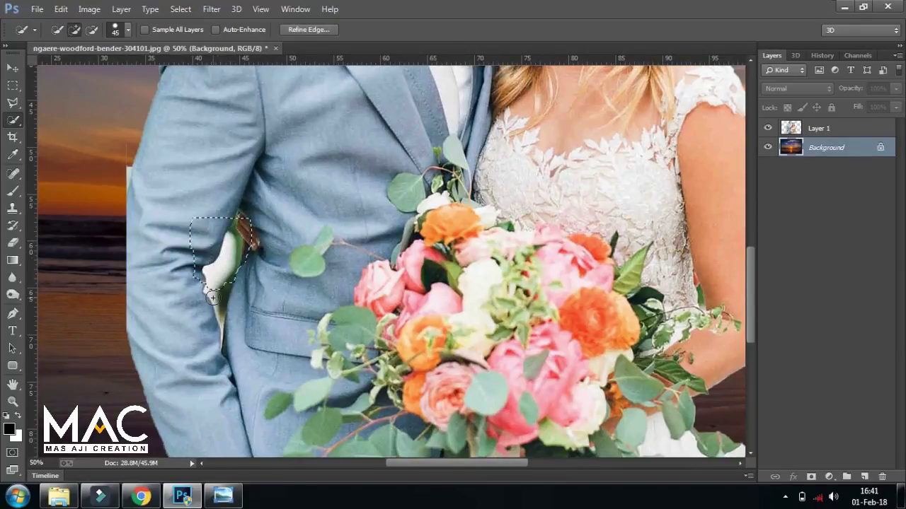
{"action": "left_click", "coordinate": [216, 300], "text": "alt"}
{"action": "left_click", "coordinate": [222, 257], "text": "alt"}
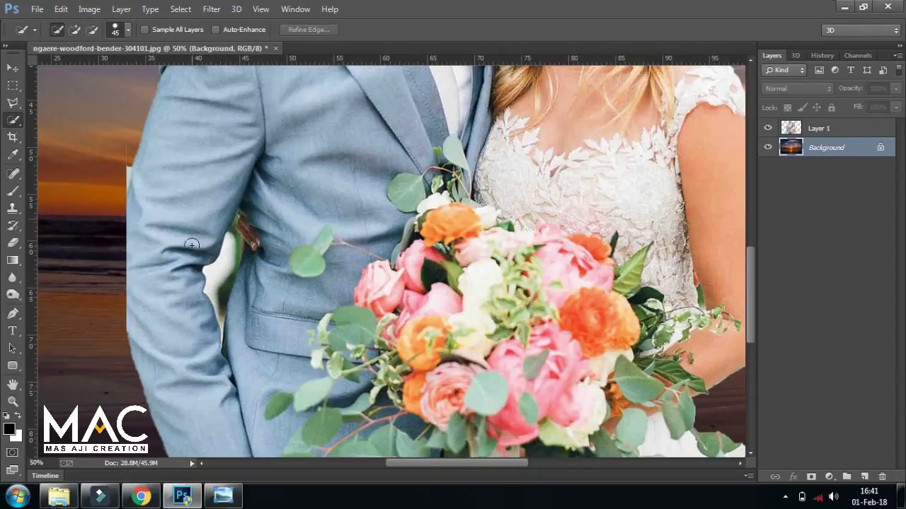
{"action": "left_click", "coordinate": [226, 264]}
{"action": "left_click", "coordinate": [218, 282]}
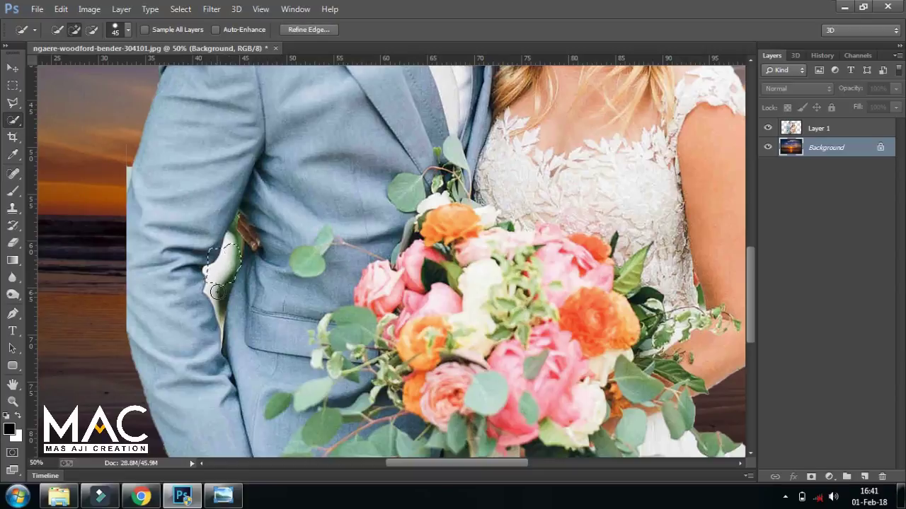
{"action": "left_click", "coordinate": [233, 242]}
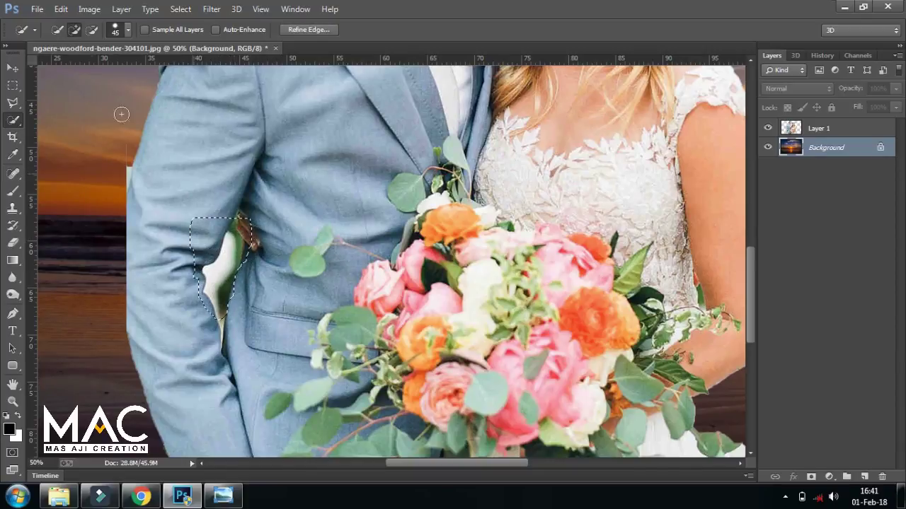
Target Layer 1 and clear the selection that spilled onto the jacket.
{"action": "left_click", "coordinate": [92, 31]}
{"action": "key", "text": "bracketleft"}
{"action": "key", "text": "bracketleft"}
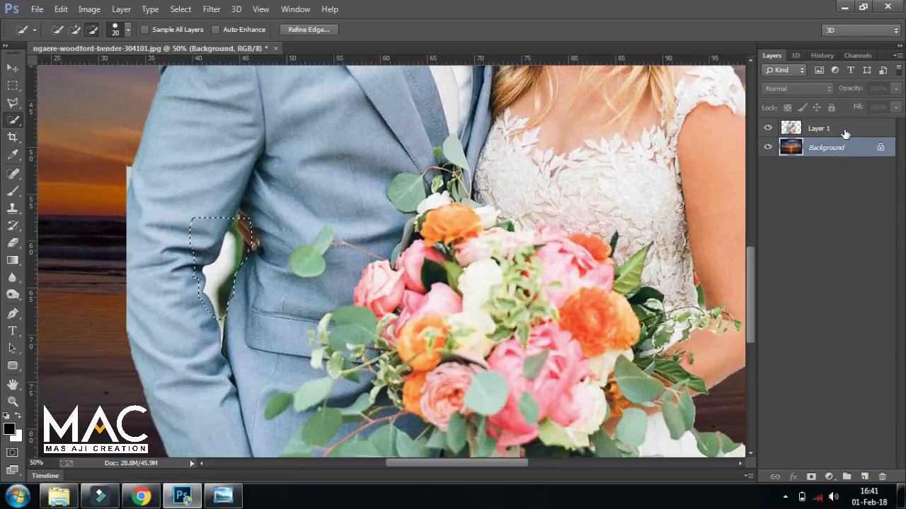
{"action": "left_click", "coordinate": [844, 132]}
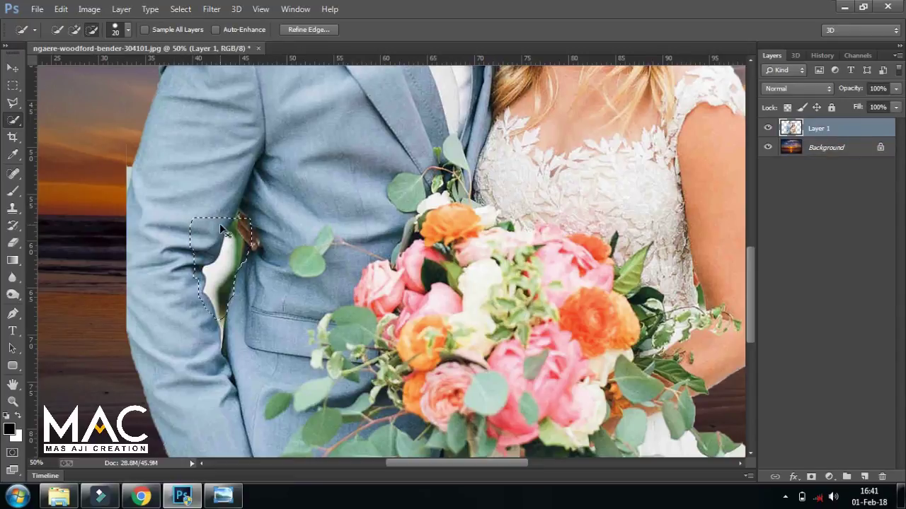
{"action": "key", "text": "ctrl+d"}
{"action": "left_click", "coordinate": [57, 31]}
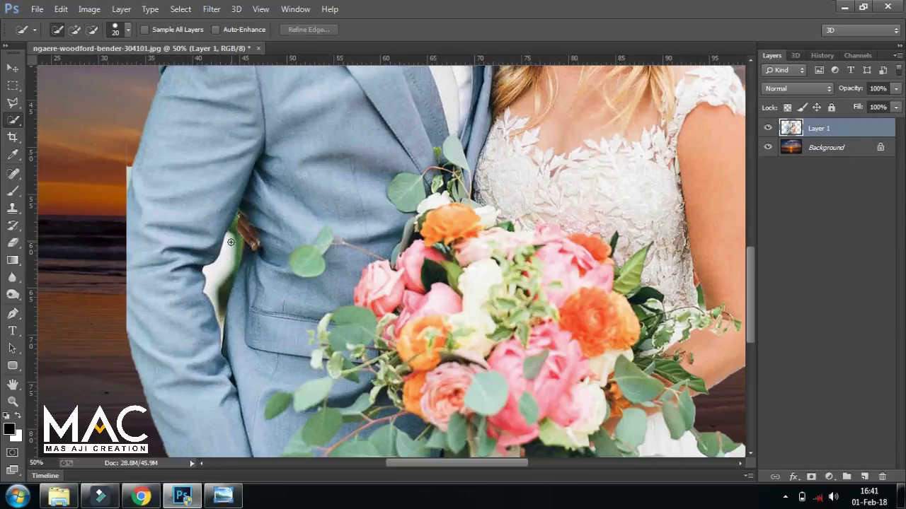
Select the white gap by the sleeve and strap, delete it to reveal the sunset, and deselect.
{"action": "mouse_move", "coordinate": [223, 271]}
{"action": "left_mouse_down"}
{"action": "mouse_move", "coordinate": [213, 295]}
{"action": "mouse_move", "coordinate": [221, 314]}
{"action": "left_mouse_up"}
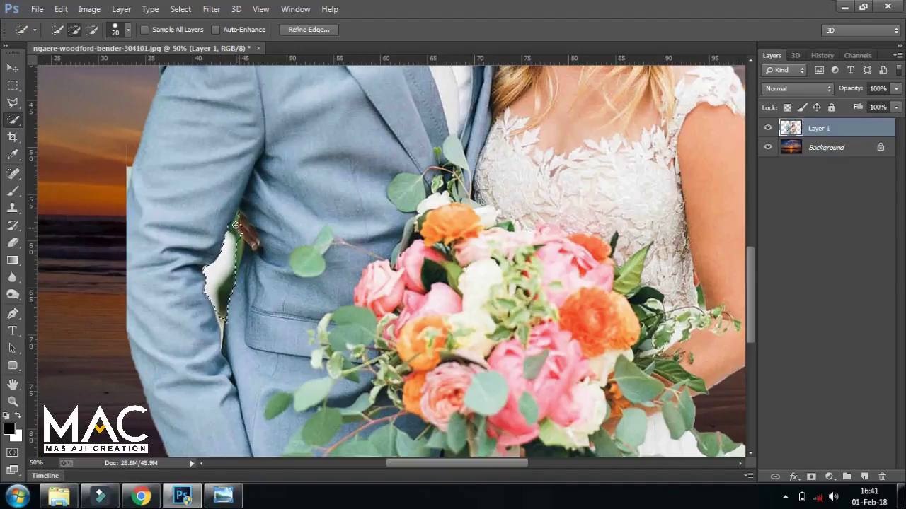
{"action": "left_click_drag", "start_coordinate": [236, 250], "coordinate": [254, 252]}
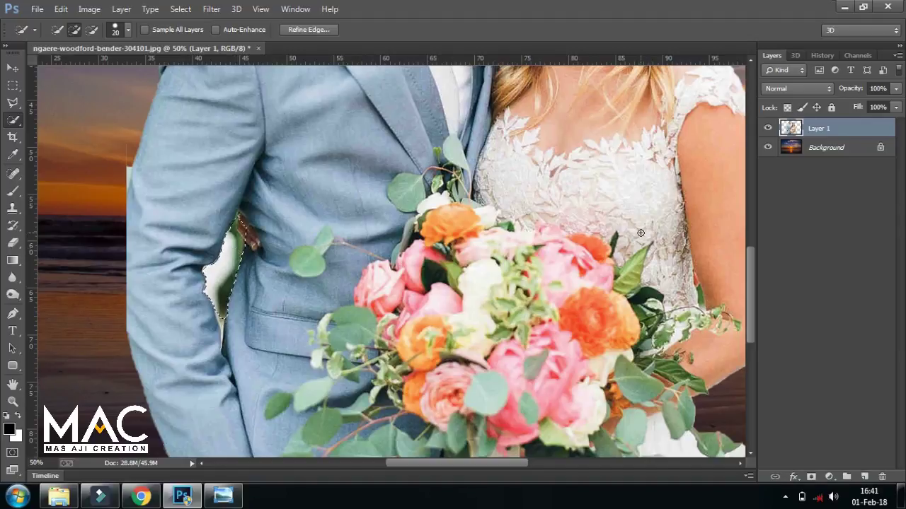
{"action": "key", "text": "Delete"}
{"action": "key", "text": "ctrl+d"}
{"action": "left_click", "coordinate": [11, 69]}
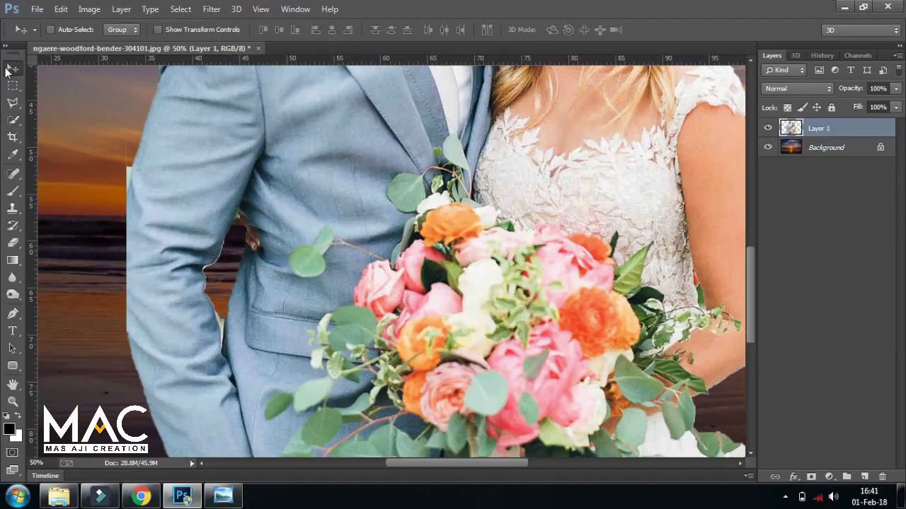
{"action": "key", "text": "ctrl+minus"}
{"action": "key", "text": "ctrl+minus"}
{"action": "key", "text": "ctrl+minus"}
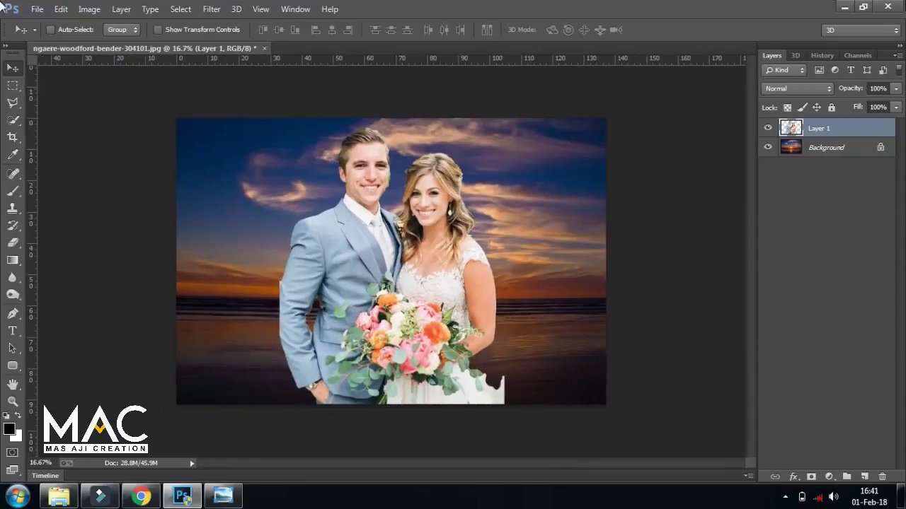
Set Layer 1's blend mode to Soft Light and zoom in on the couple.
{"action": "left_click", "coordinate": [811, 89]}
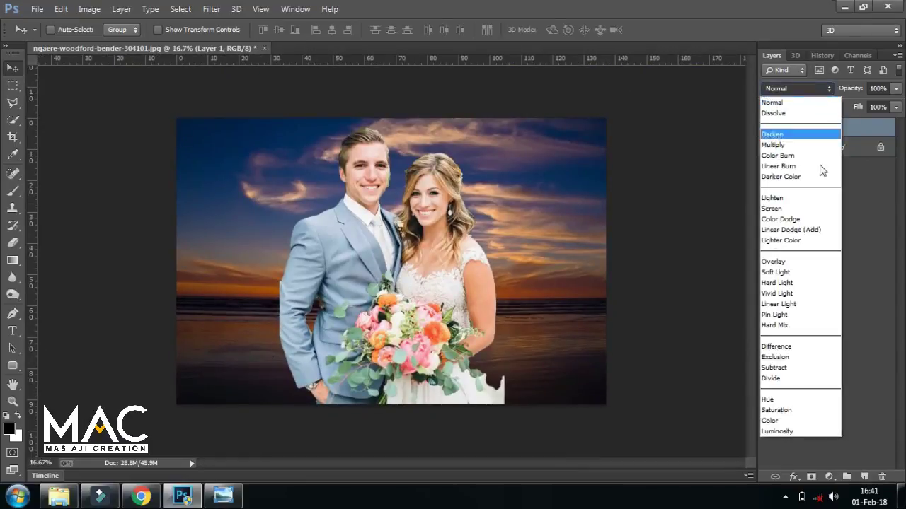
{"action": "left_click", "coordinate": [799, 272]}
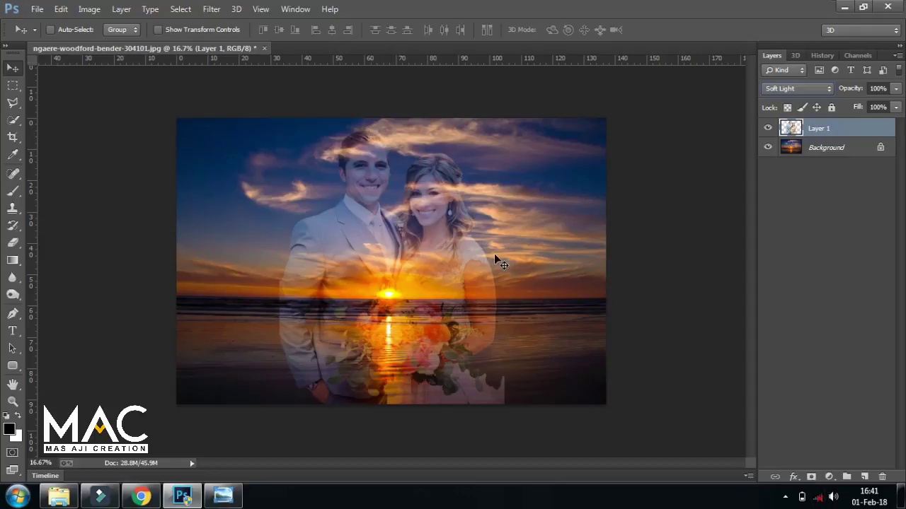
{"action": "key", "text": "ctrl+plus"}
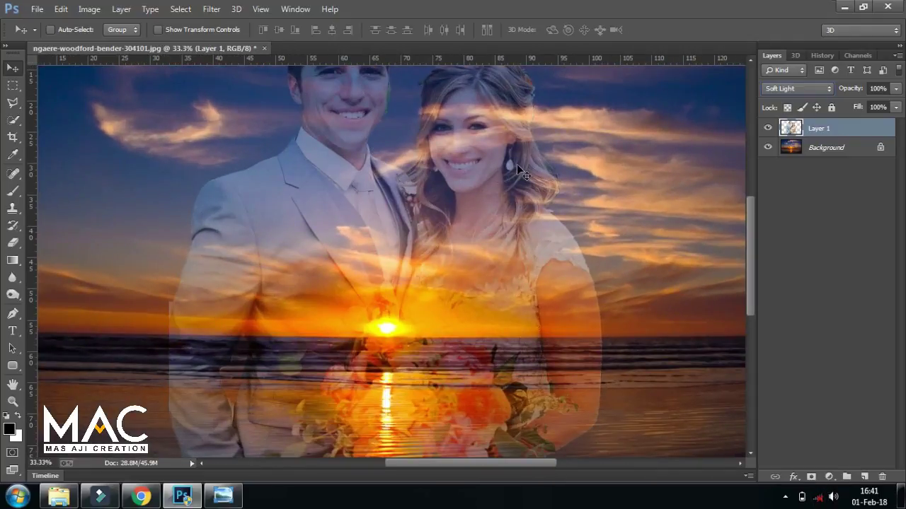
{"action": "left_click_drag", "start_coordinate": [422, 121], "coordinate": [392, 215]}
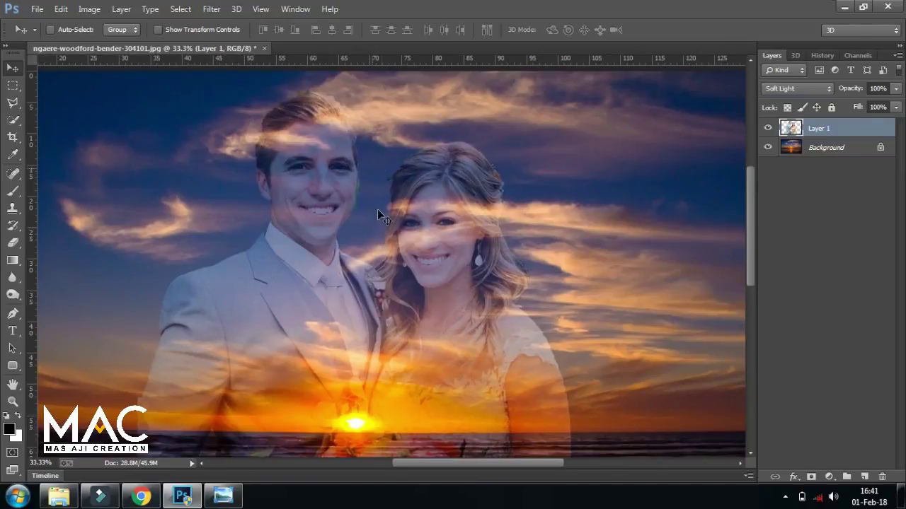
{"action": "scroll", "coordinate": [377, 209], "scroll_direction": "down", "scroll_amount": 5}
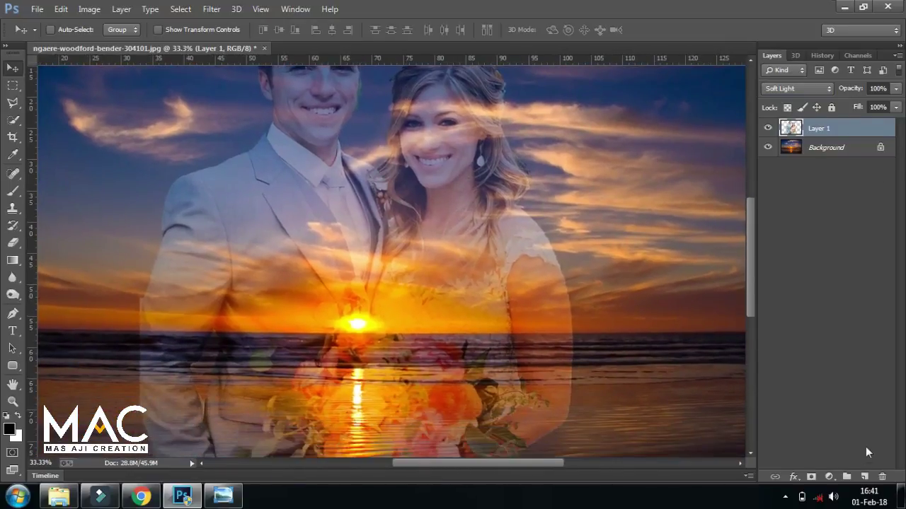
Add a layer mask to Layer 1 and set up a soft round brush at 0% hardness, about 175 px.
{"action": "left_click", "coordinate": [812, 477]}
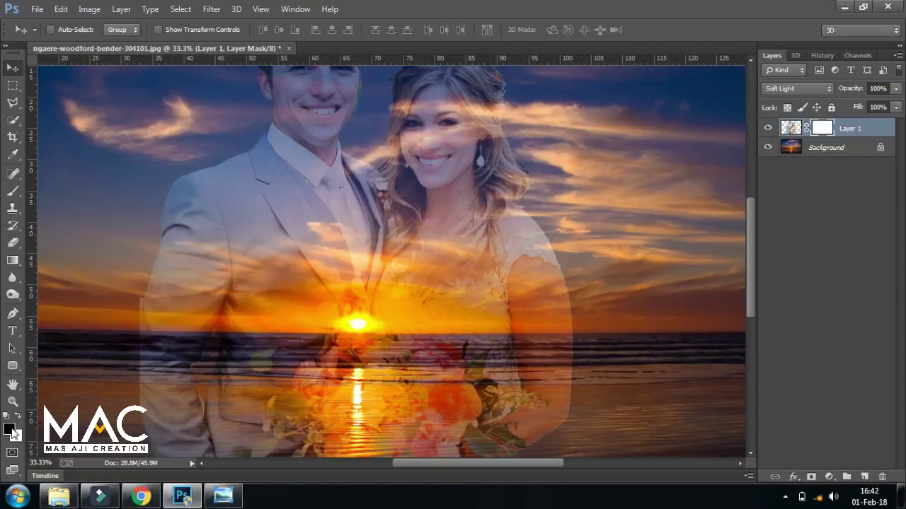
{"action": "left_click", "coordinate": [14, 192]}
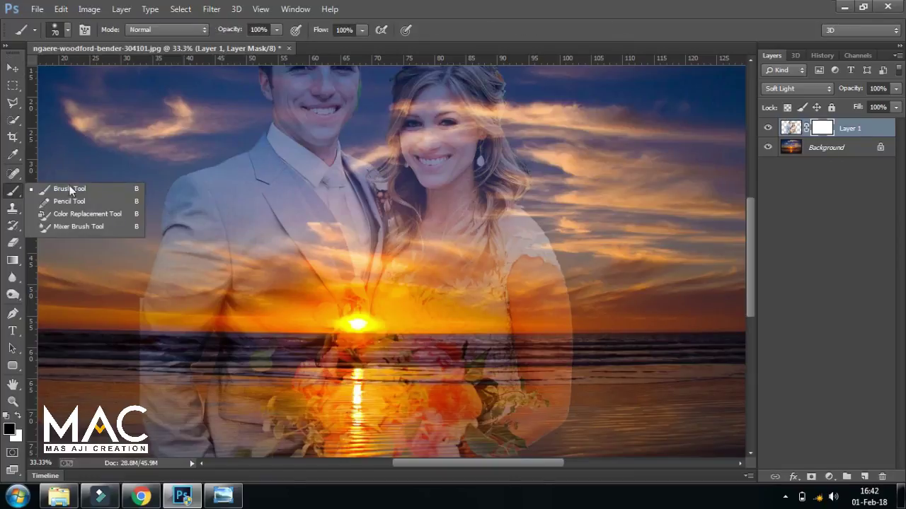
{"action": "left_click", "coordinate": [70, 189]}
{"action": "left_click", "coordinate": [69, 30]}
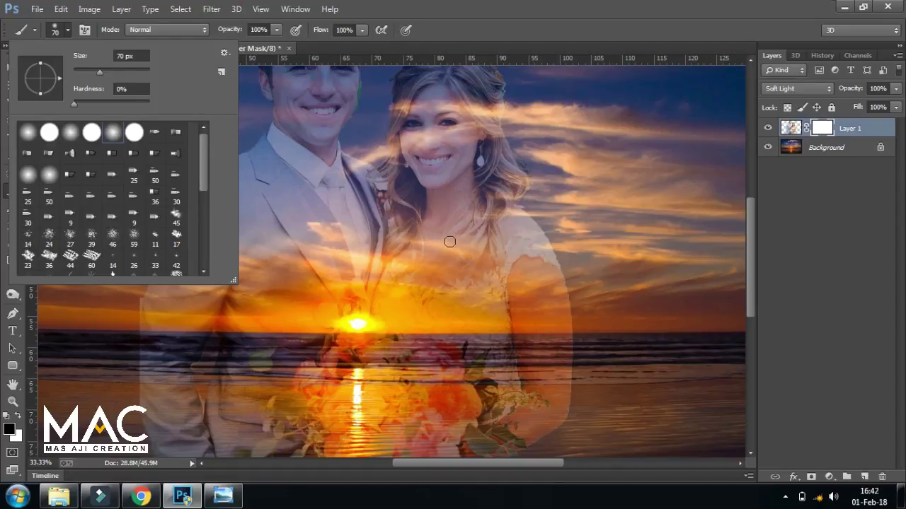
{"action": "left_click", "coordinate": [575, 183]}
{"action": "key", "text": "bracketright"}
{"action": "key", "text": "bracketright"}
{"action": "key", "text": "bracketright"}
Paint black on the mask to fade the area below the bouquet, the bottom strip and the hand.
{"action": "left_click_drag", "start_coordinate": [451, 283], "coordinate": [426, 216]}
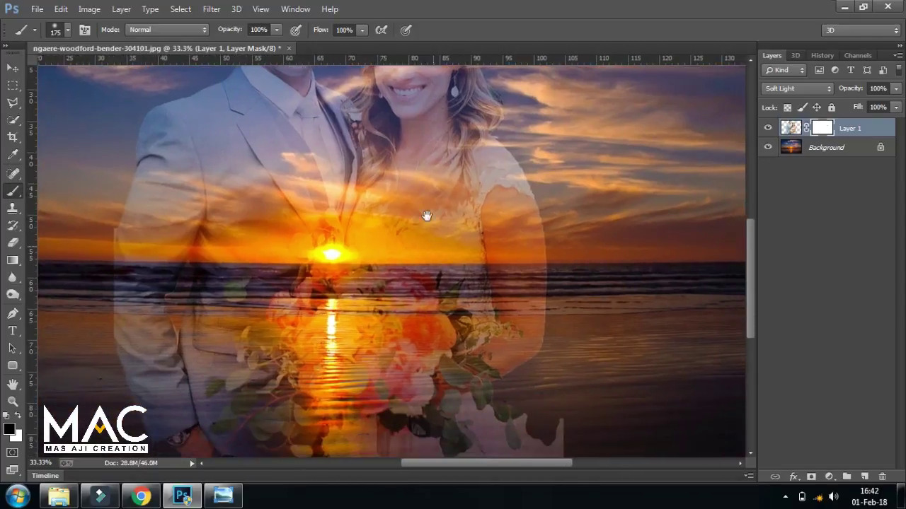
{"action": "key", "text": "bracketright"}
{"action": "key", "text": "bracketright"}
{"action": "key", "text": "bracketright"}
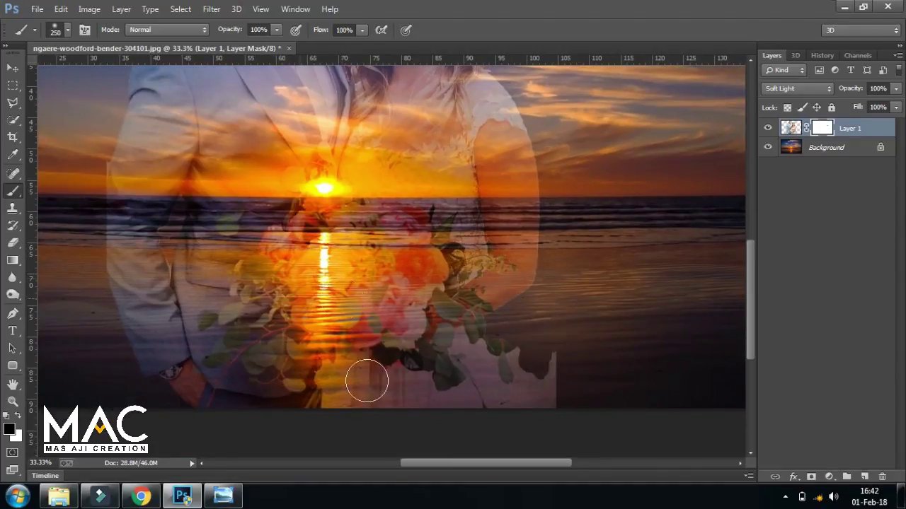
{"action": "mouse_move", "coordinate": [559, 366]}
{"action": "left_mouse_down"}
{"action": "mouse_move", "coordinate": [533, 404]}
{"action": "mouse_move", "coordinate": [503, 343]}
{"action": "mouse_move", "coordinate": [497, 404]}
{"action": "mouse_move", "coordinate": [404, 414]}
{"action": "mouse_move", "coordinate": [469, 408]}
{"action": "mouse_move", "coordinate": [491, 371]}
{"action": "left_mouse_up"}
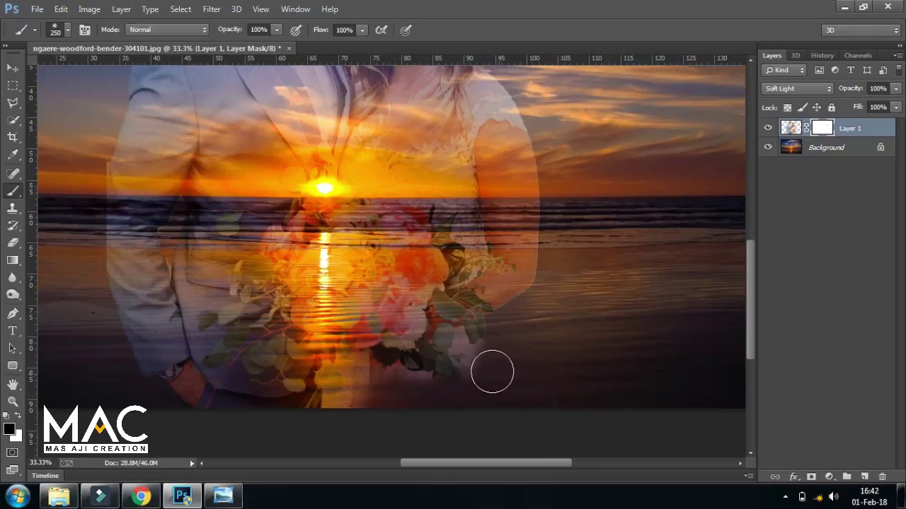
{"action": "left_click_drag", "start_coordinate": [352, 421], "coordinate": [431, 405]}
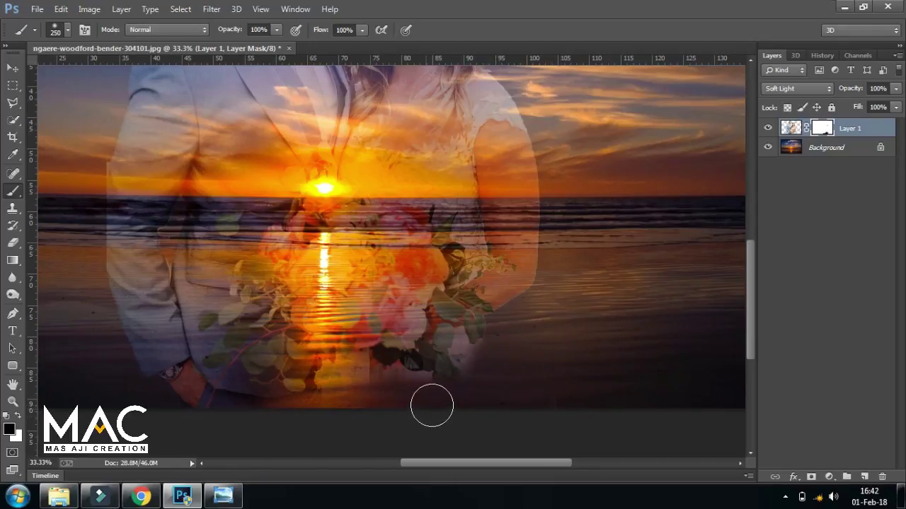
{"action": "left_click_drag", "start_coordinate": [198, 400], "coordinate": [225, 418]}
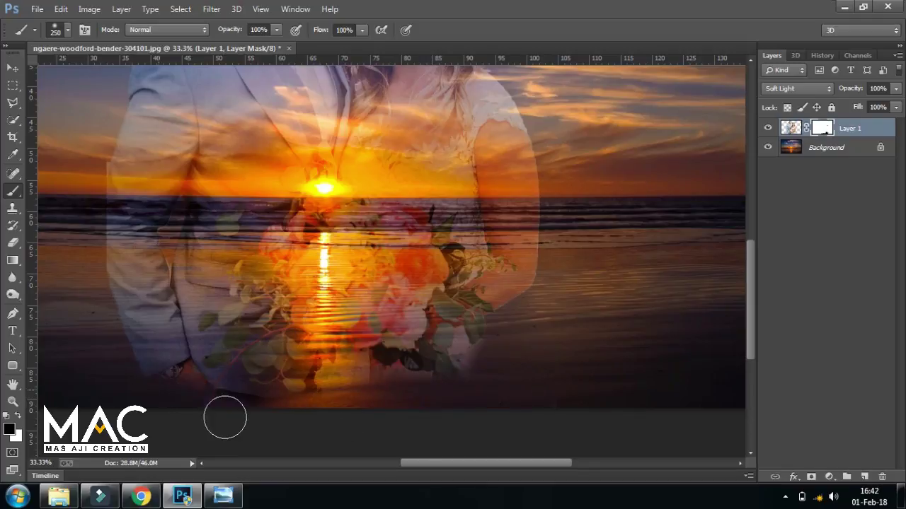
{"action": "mouse_move", "coordinate": [285, 334]}
{"action": "left_mouse_down"}
{"action": "mouse_move", "coordinate": [396, 391]}
{"action": "mouse_move", "coordinate": [450, 366]}
{"action": "left_mouse_up"}
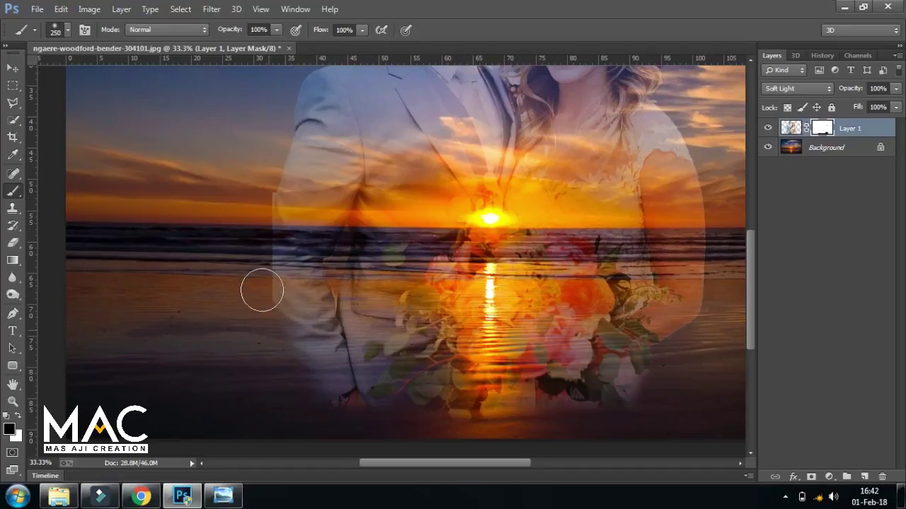
Softly mask the couple's upper and right edges so they blend into the sky and sea.
{"action": "left_click_drag", "start_coordinate": [296, 158], "coordinate": [281, 296]}
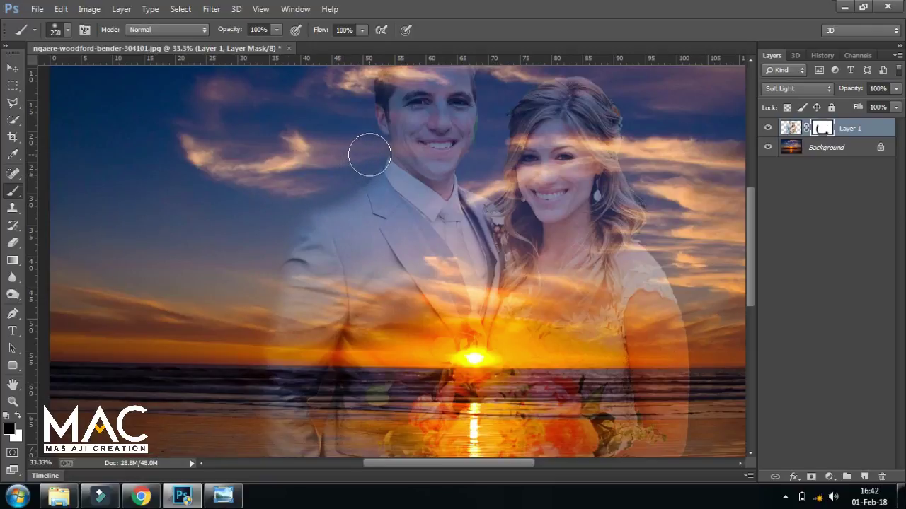
{"action": "left_click_drag", "start_coordinate": [370, 154], "coordinate": [303, 243]}
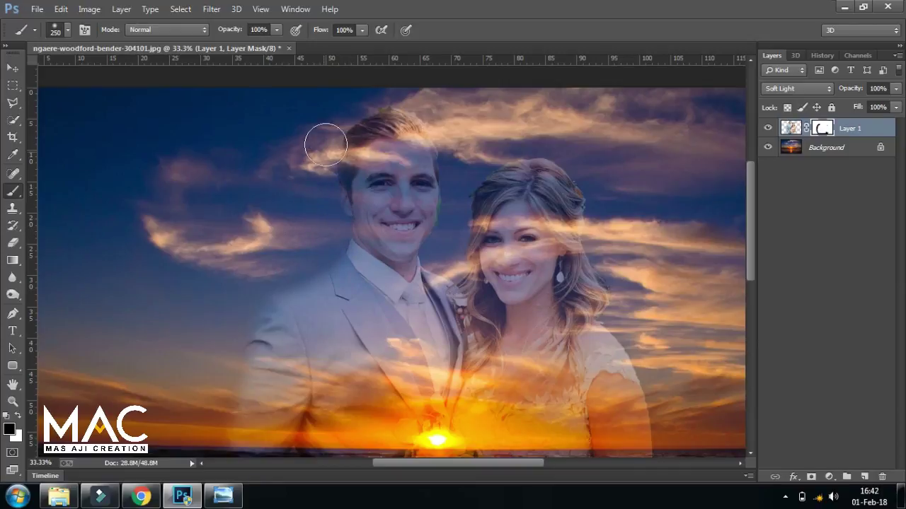
{"action": "left_click_drag", "start_coordinate": [309, 157], "coordinate": [281, 191]}
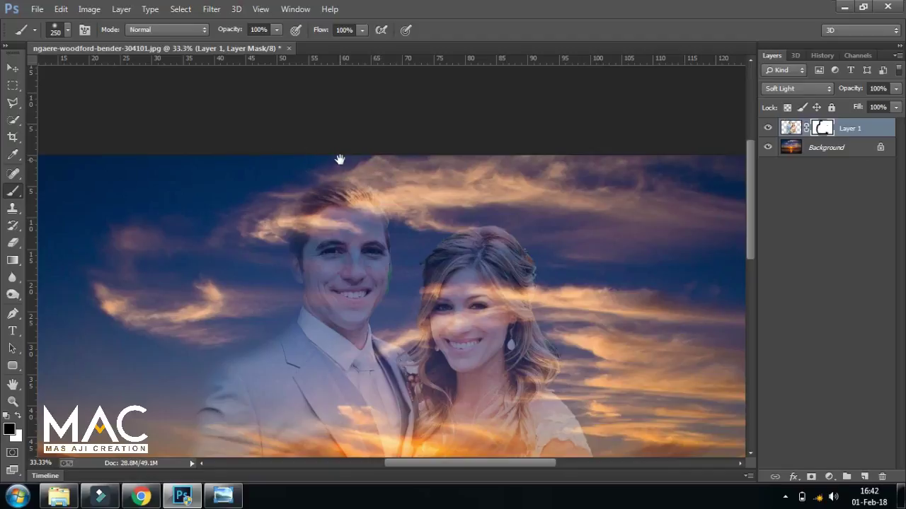
{"action": "left_click_drag", "start_coordinate": [339, 160], "coordinate": [293, 78]}
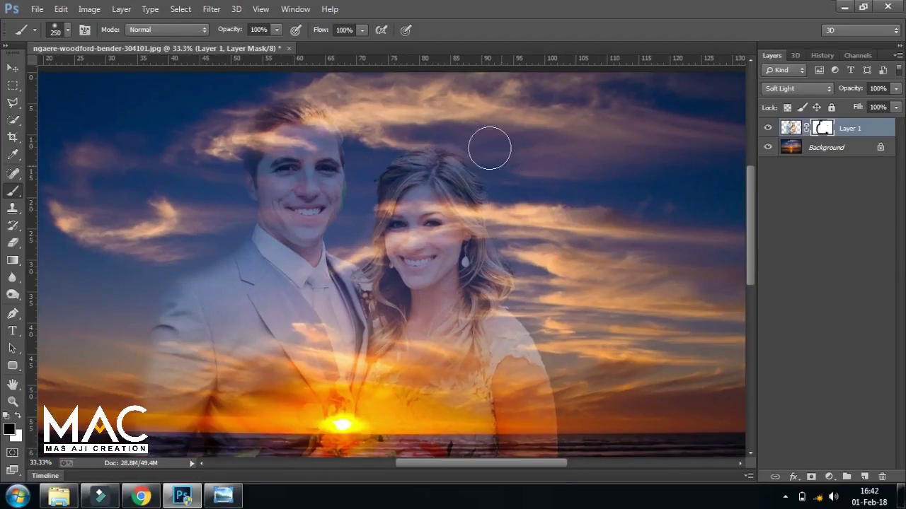
{"action": "left_click_drag", "start_coordinate": [493, 157], "coordinate": [438, 105]}
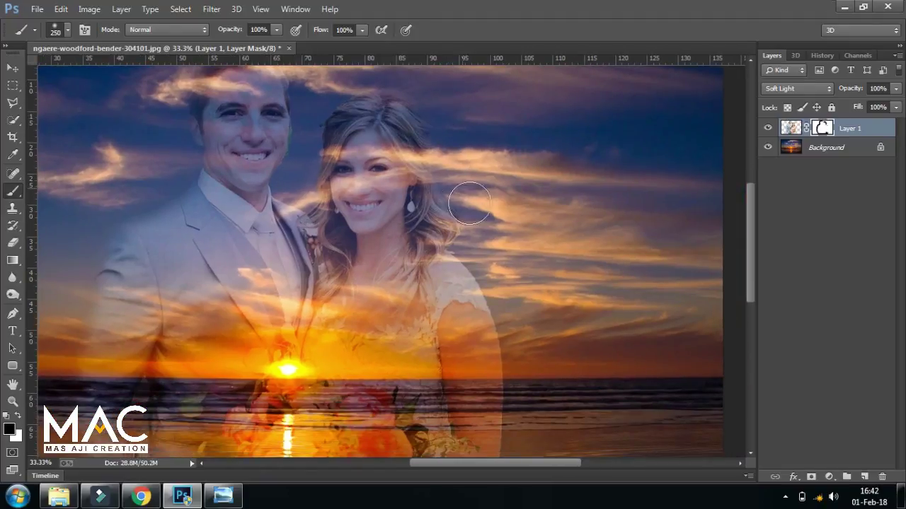
{"action": "left_click_drag", "start_coordinate": [516, 313], "coordinate": [473, 181]}
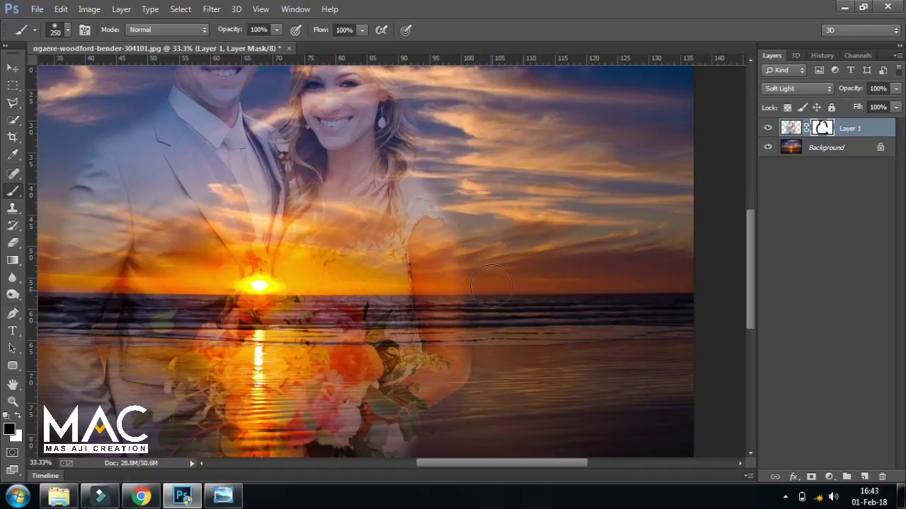
{"action": "left_click_drag", "start_coordinate": [512, 281], "coordinate": [518, 194]}
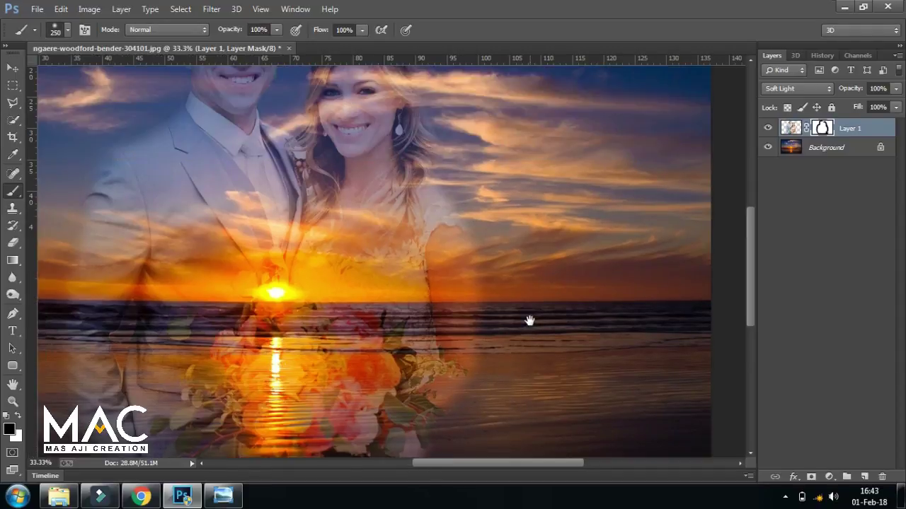
{"action": "left_click_drag", "start_coordinate": [516, 224], "coordinate": [528, 319]}
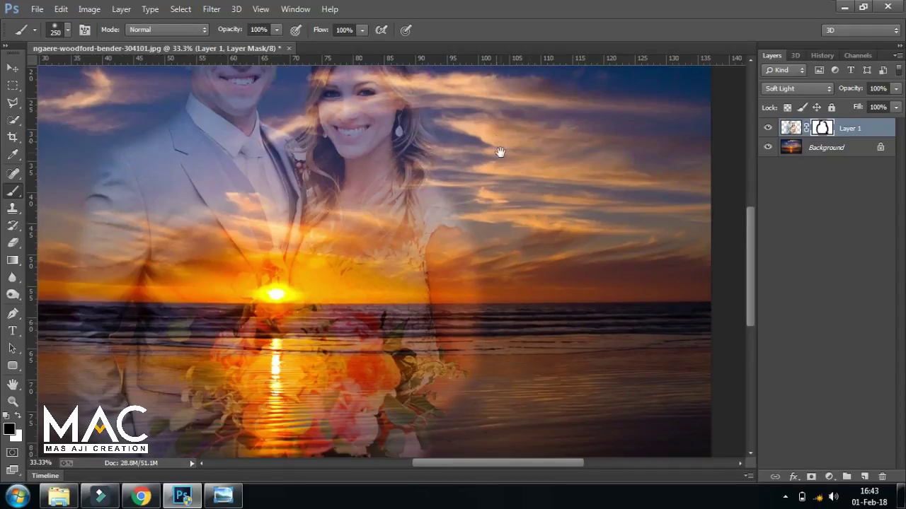
{"action": "left_click_drag", "start_coordinate": [500, 152], "coordinate": [532, 265]}
Shrink the brush to 100 px and paint black on the mask over the man's suit edge.
{"action": "left_click_drag", "start_coordinate": [505, 123], "coordinate": [506, 194]}
{"action": "key", "text": "bracketleft"}
{"action": "key", "text": "bracketleft"}
{"action": "key", "text": "bracketleft"}
{"action": "key", "text": "bracketleft"}
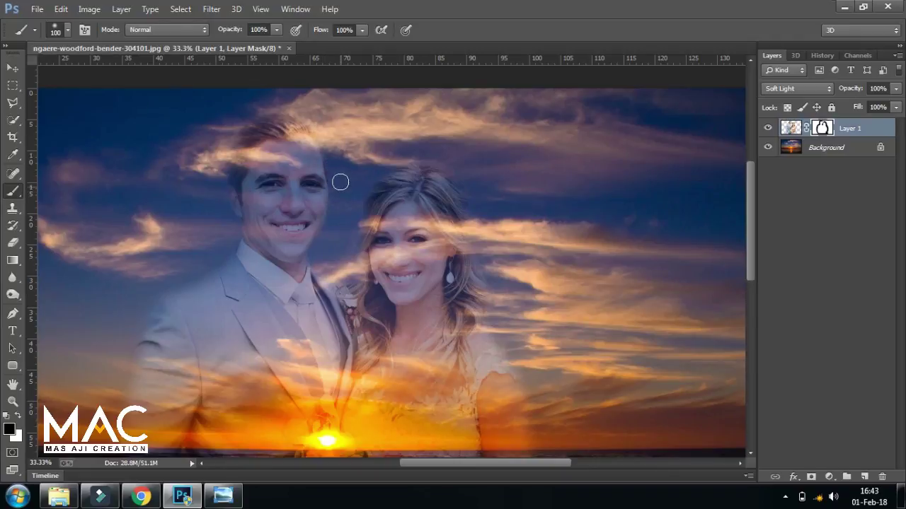
{"action": "left_click_drag", "start_coordinate": [336, 250], "coordinate": [353, 162]}
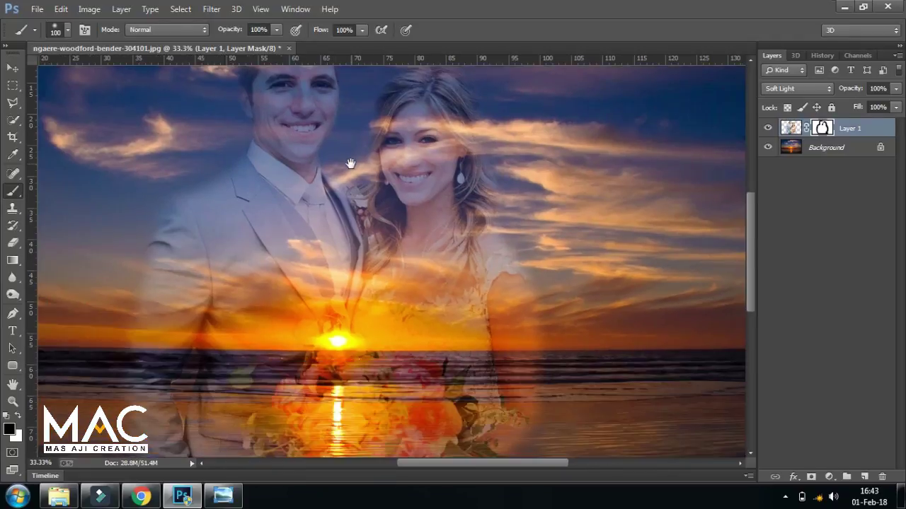
{"action": "left_click_drag", "start_coordinate": [185, 361], "coordinate": [213, 303]}
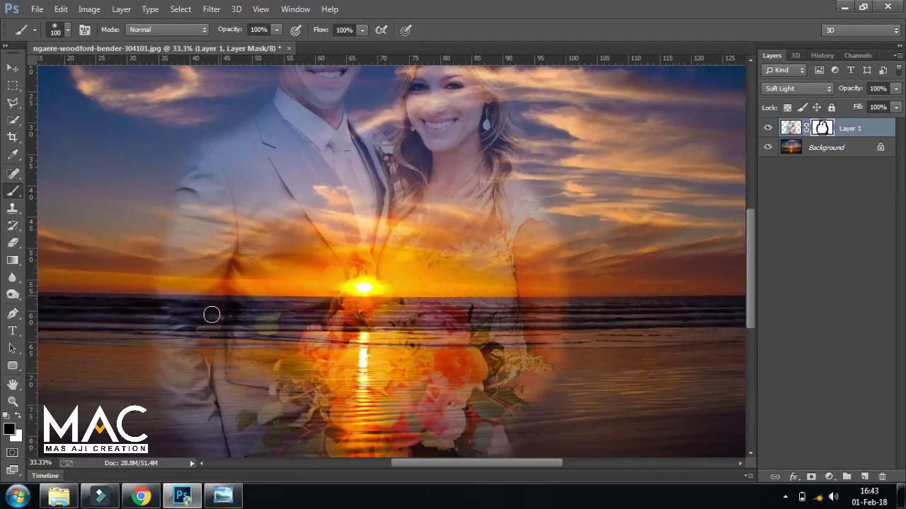
{"action": "left_click_drag", "start_coordinate": [219, 319], "coordinate": [207, 413]}
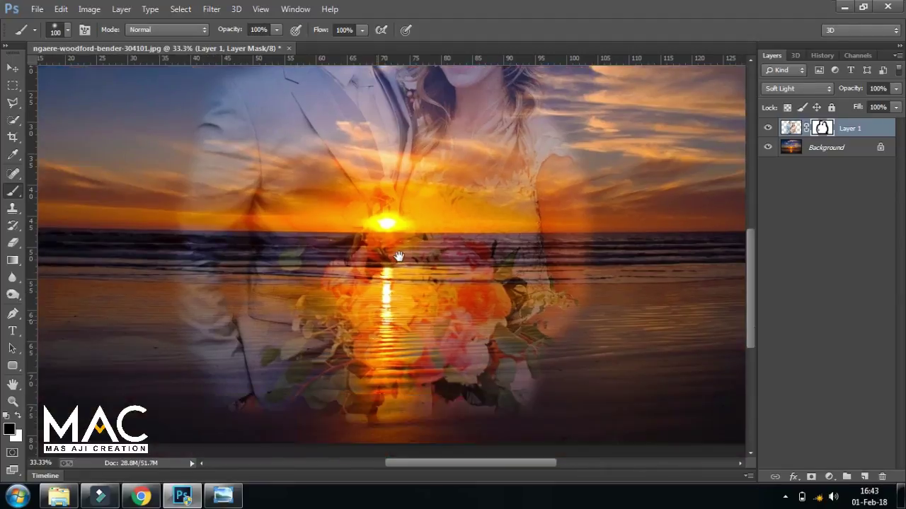
{"action": "left_click_drag", "start_coordinate": [375, 335], "coordinate": [401, 257]}
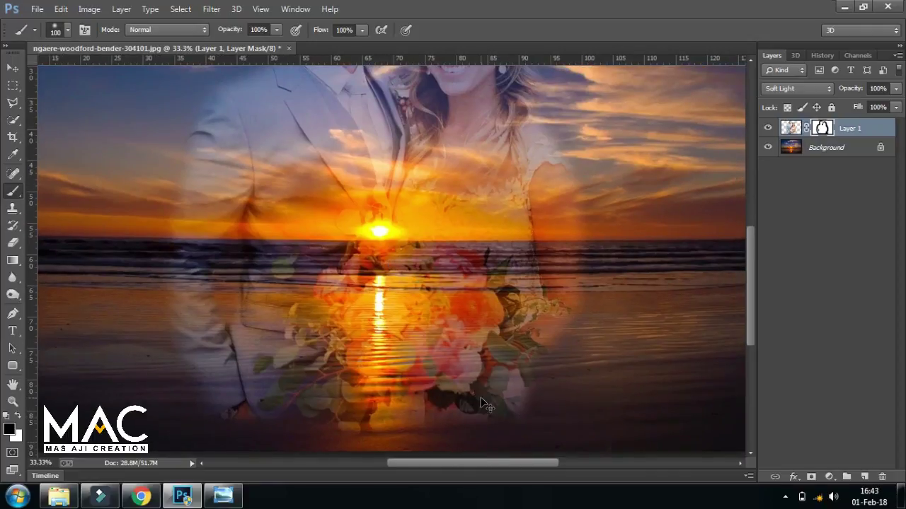
{"action": "key", "text": "ctrl+minus"}
{"action": "key", "text": "ctrl+minus"}
Lower the couple layer's opacity to 45% with the Move tool active.
{"action": "left_click", "coordinate": [14, 70]}
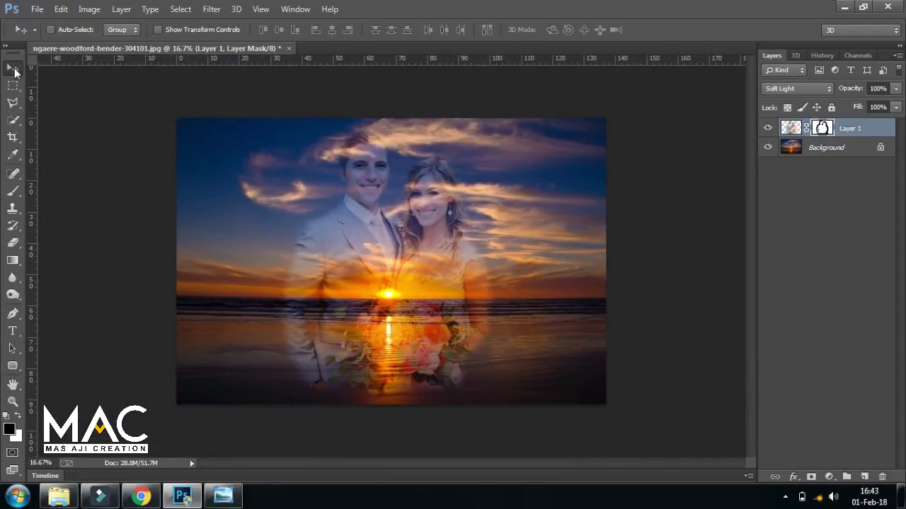
{"action": "left_click", "coordinate": [895, 89]}
{"action": "left_click_drag", "start_coordinate": [890, 106], "coordinate": [871, 106]}
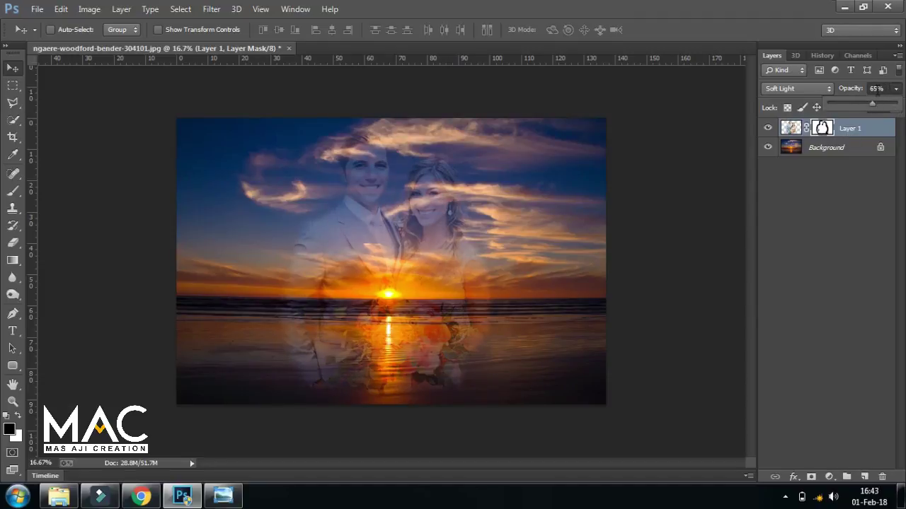
{"action": "type", "text": "45"}
{"action": "key", "text": "Return"}
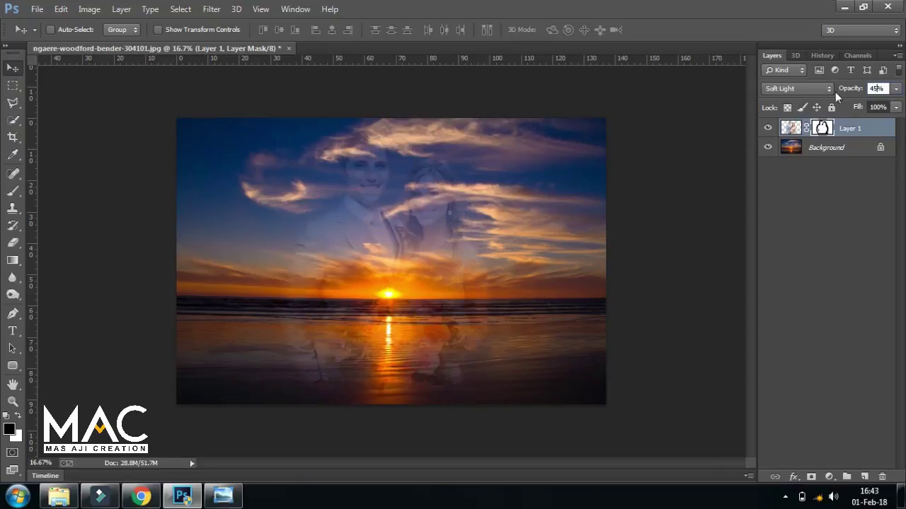
Zoom in and out to check the 45% blend and commit the opacity value.
{"action": "key", "text": "ctrl+plus"}
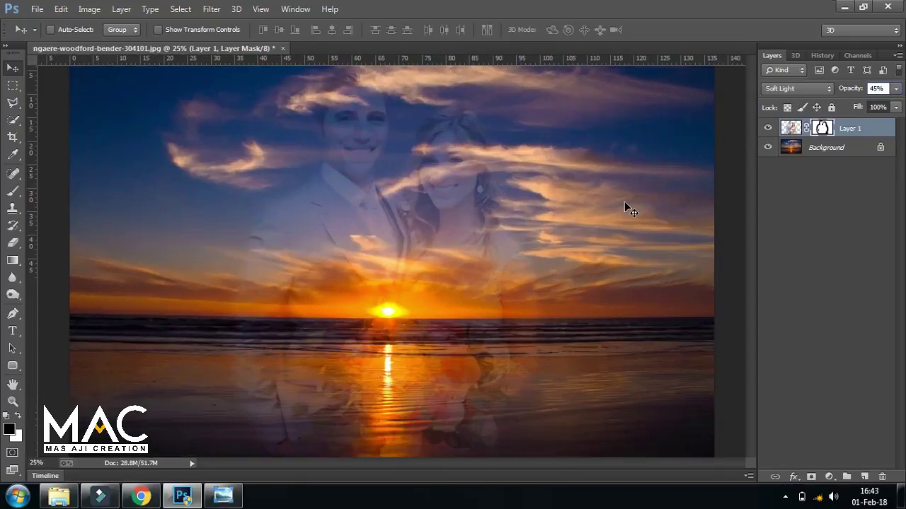
{"action": "key", "text": "ctrl+minus"}
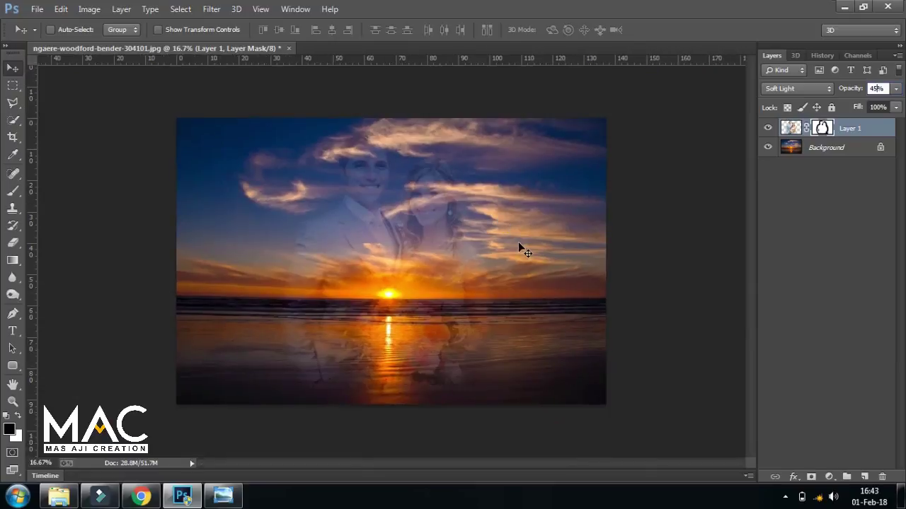
{"action": "key", "text": "ctrl+plus"}
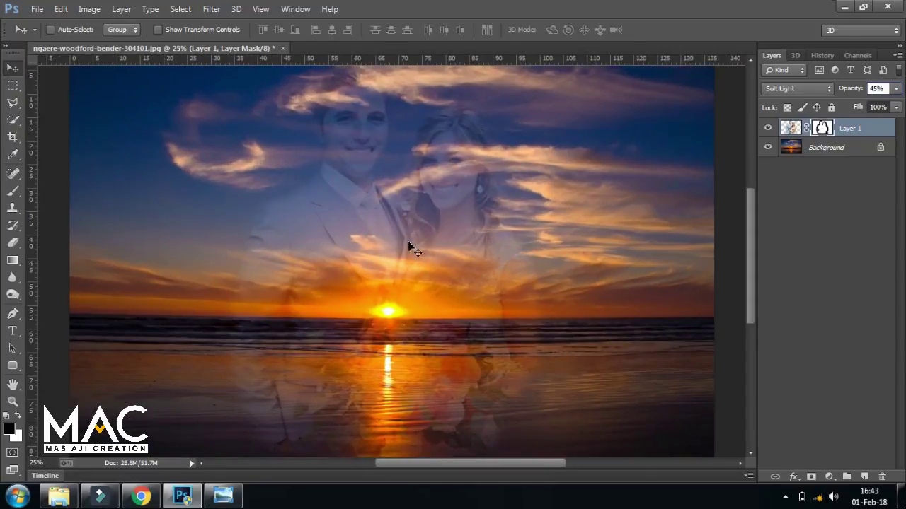
{"action": "key", "text": "ctrl+minus"}
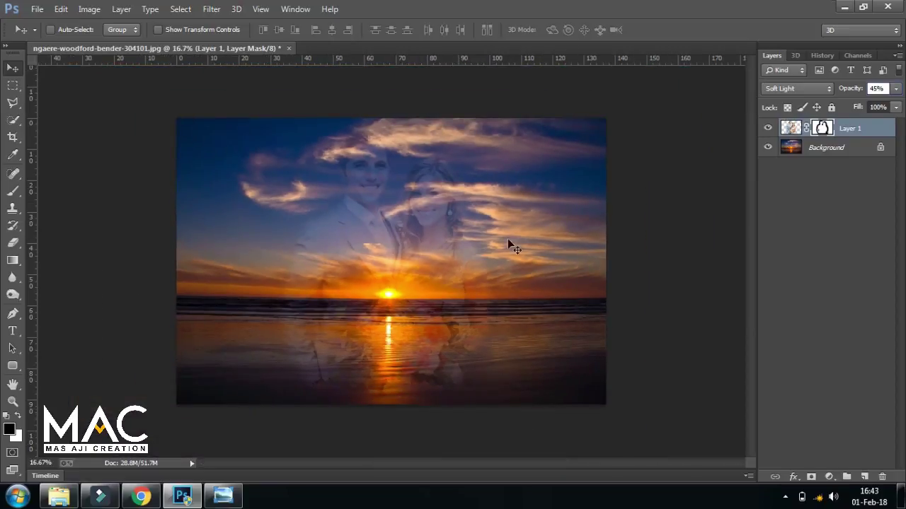
{"action": "key", "text": "Return"}
{"action": "key", "text": "ctrl+plus"}
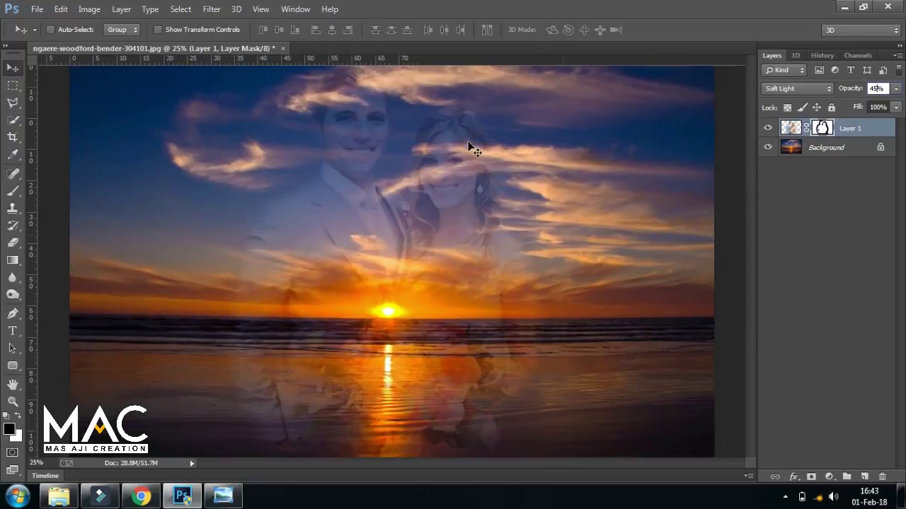
{"action": "left_click", "coordinate": [807, 89]}
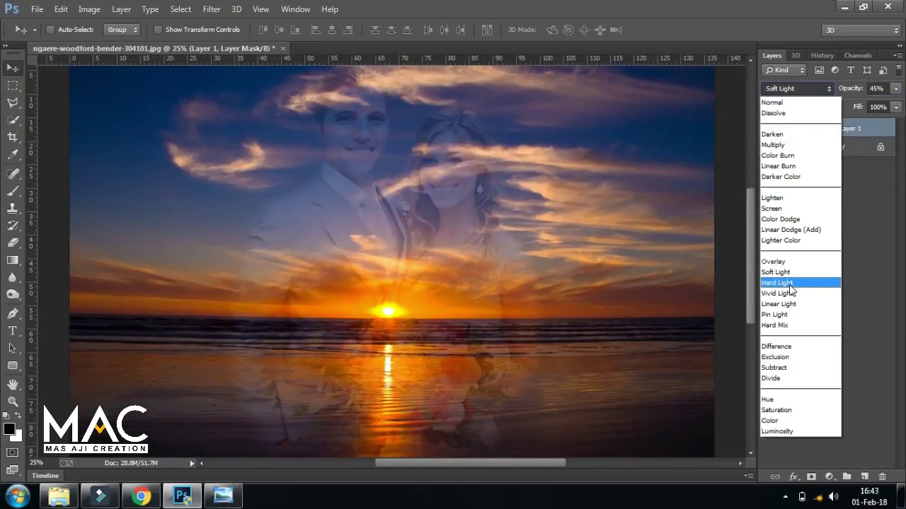
Switch the couple layer to Hard Light blend mode at 25% opacity.
{"action": "left_click", "coordinate": [777, 283]}
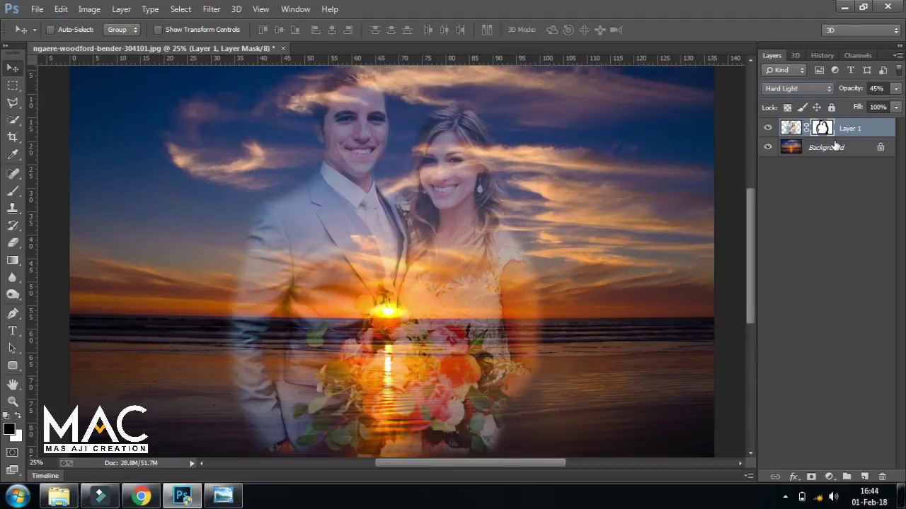
{"action": "key", "text": "ctrl+minus"}
{"action": "left_click", "coordinate": [896, 88]}
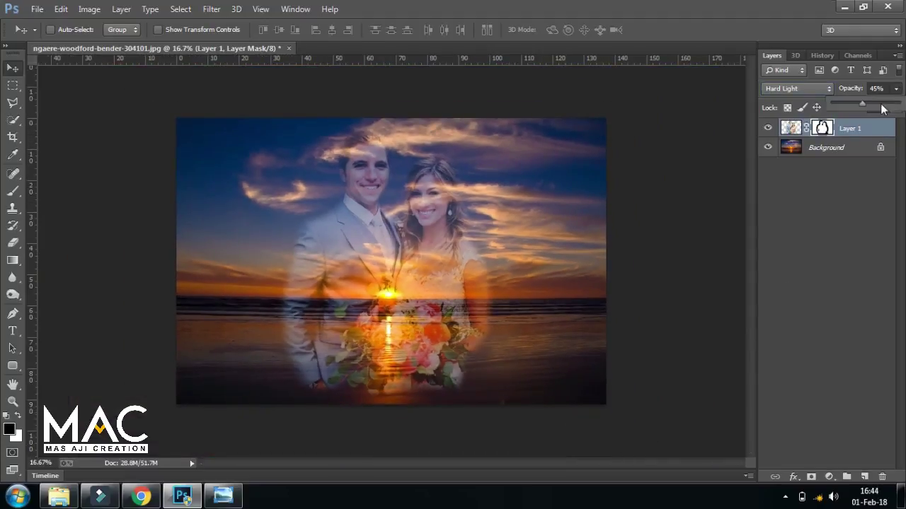
{"action": "left_click_drag", "start_coordinate": [862, 105], "coordinate": [854, 106]}
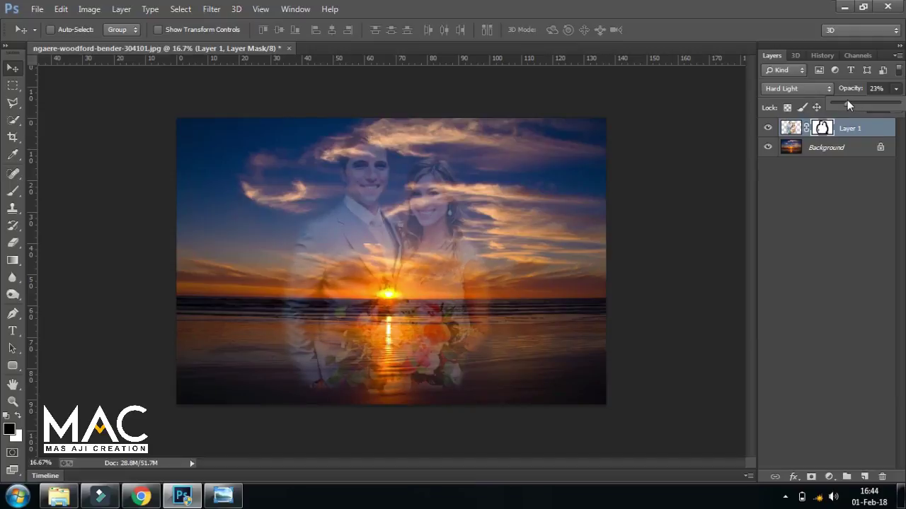
{"action": "double_click", "coordinate": [873, 88]}
{"action": "key", "text": "BackSpace"}
{"action": "type", "text": "25"}
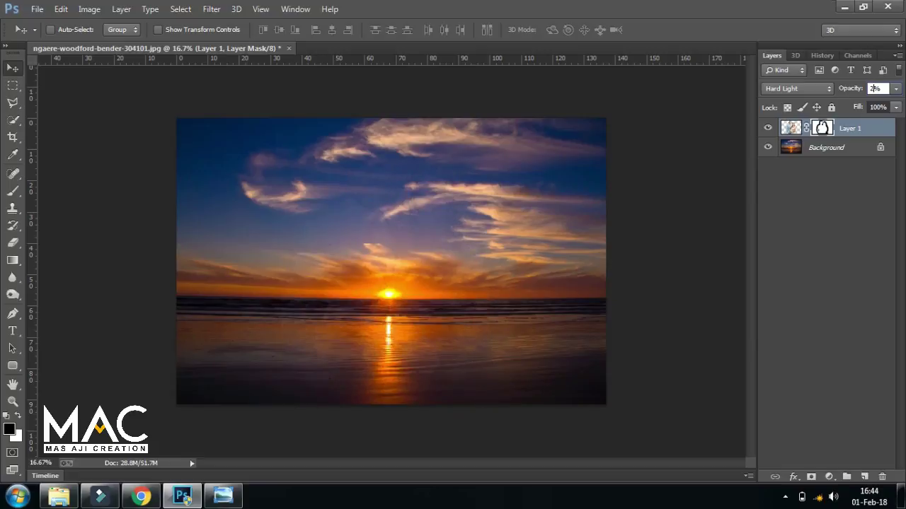
{"action": "key", "text": "Return"}
Zoom and scroll to inspect the faint Hard Light couple over the sunset.
{"action": "key", "text": "ctrl+plus"}
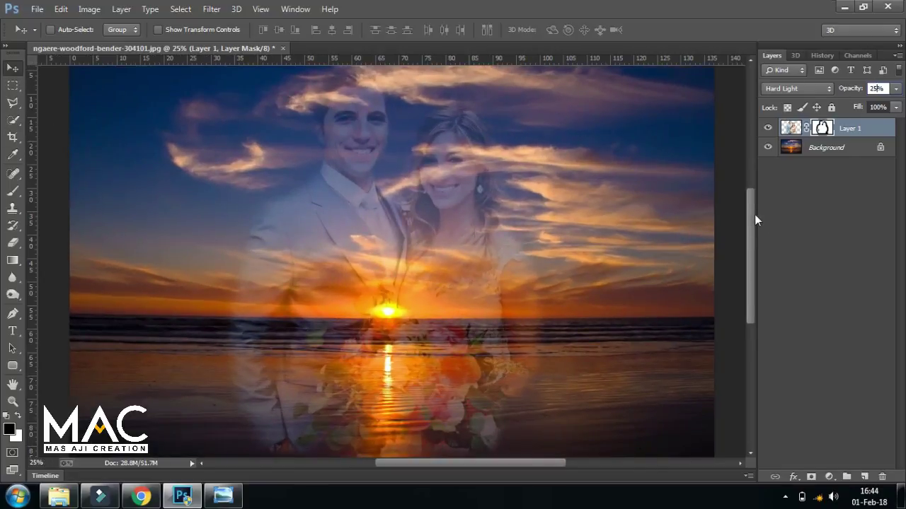
{"action": "scroll", "coordinate": [748, 232], "scroll_direction": "down", "scroll_amount": 2}
{"action": "scroll", "coordinate": [750, 237], "scroll_direction": "up", "scroll_amount": 3}
{"action": "scroll", "coordinate": [752, 234], "scroll_direction": "up", "scroll_amount": 1}
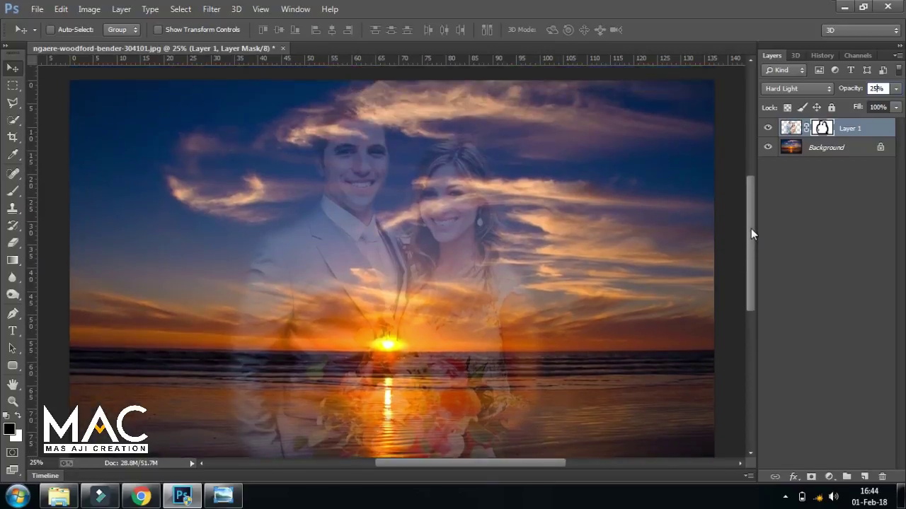
{"action": "key", "text": "ctrl+minus"}
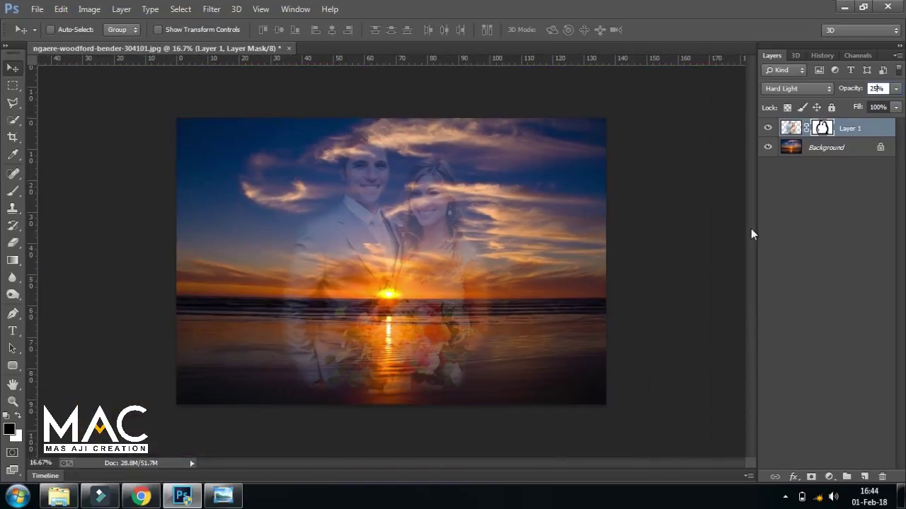